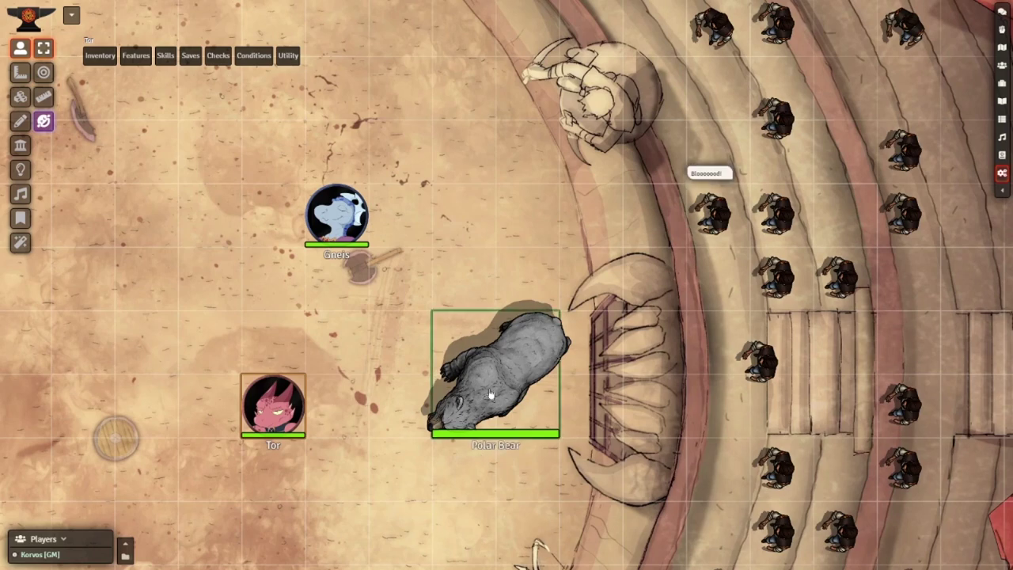
# Move the Polar Bear beside Tor and reduce Tor's hit points by 44
pyautogui.scroll(-1, 577, 463)
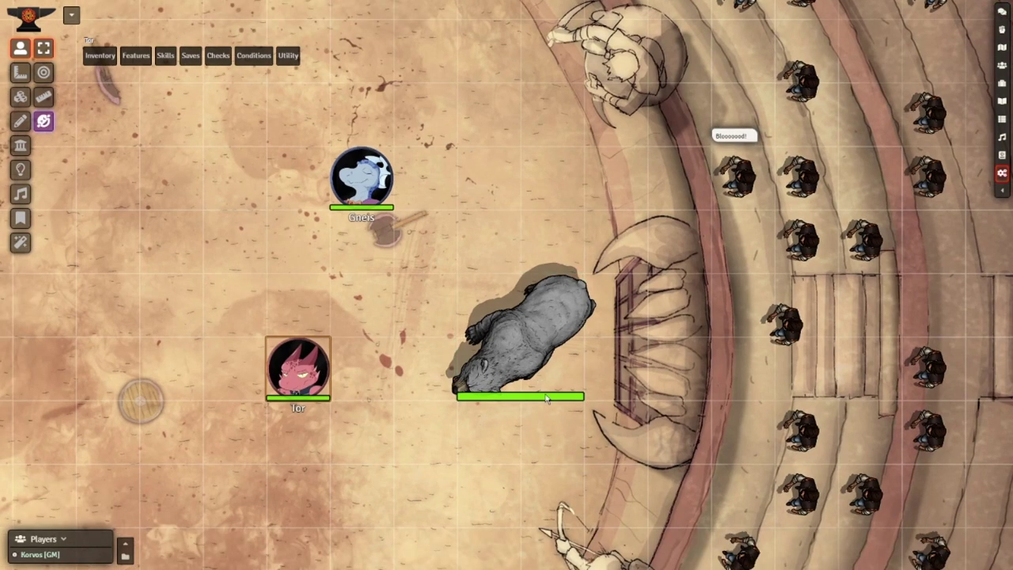
pyautogui.moveTo(551, 374); pyautogui.dragTo(424, 375)
pyautogui.click(299, 376)
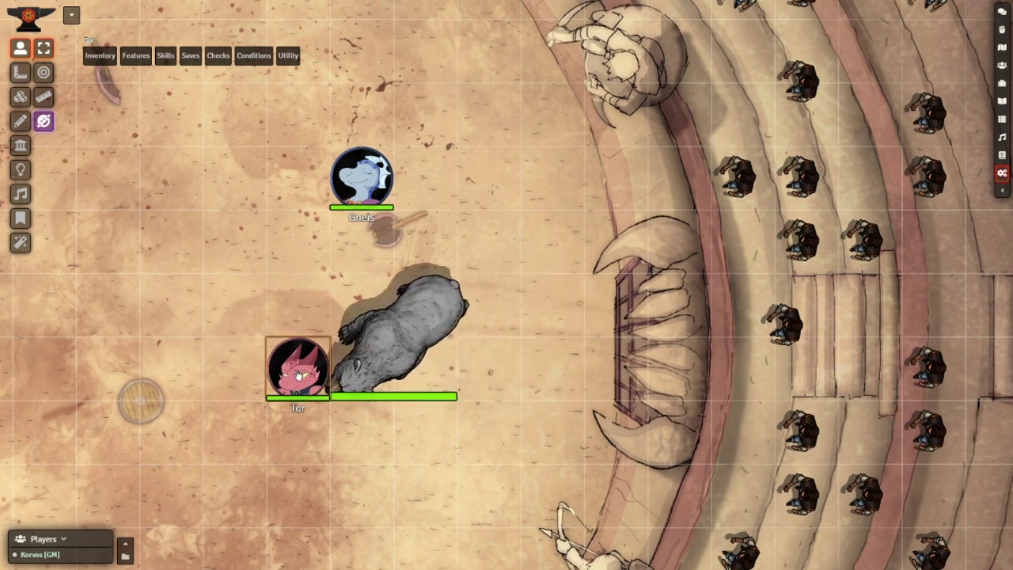
pyautogui.rightClick(297, 375)
pyautogui.click(294, 408)
pyautogui.write('-')
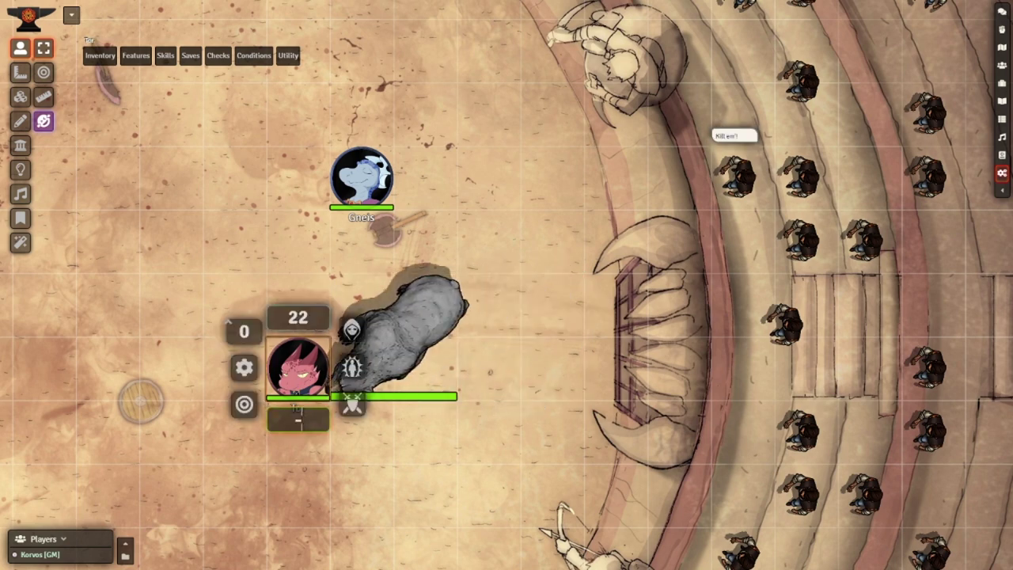
pyautogui.write('44')
pyautogui.press('Return')
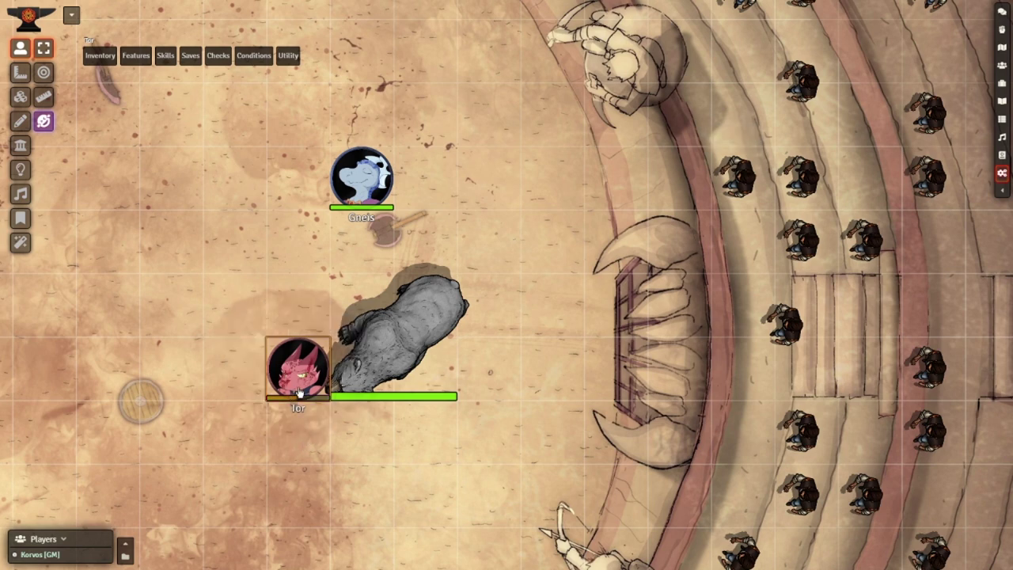
# Drag Tor two squares left leaving a blood trail, then cut the Polar Bear's hit points by 3
pyautogui.moveTo(299, 393); pyautogui.dragTo(174, 392)
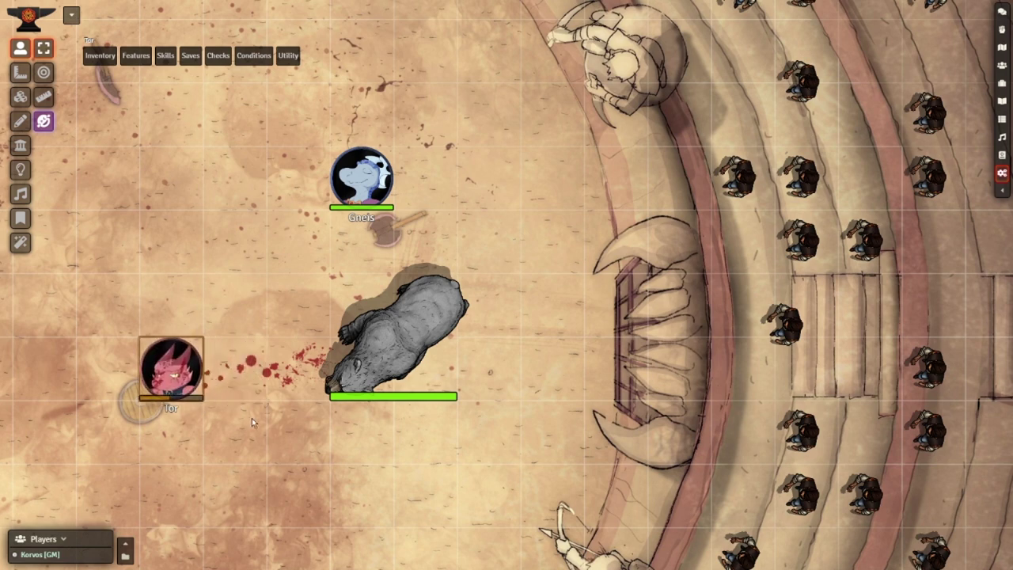
pyautogui.click(361, 195)
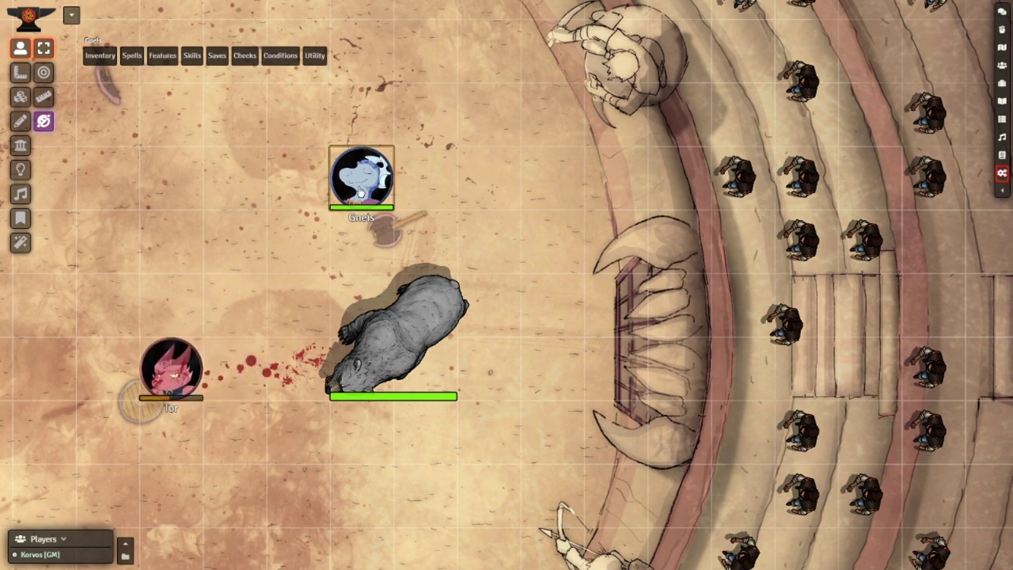
pyautogui.click(407, 339)
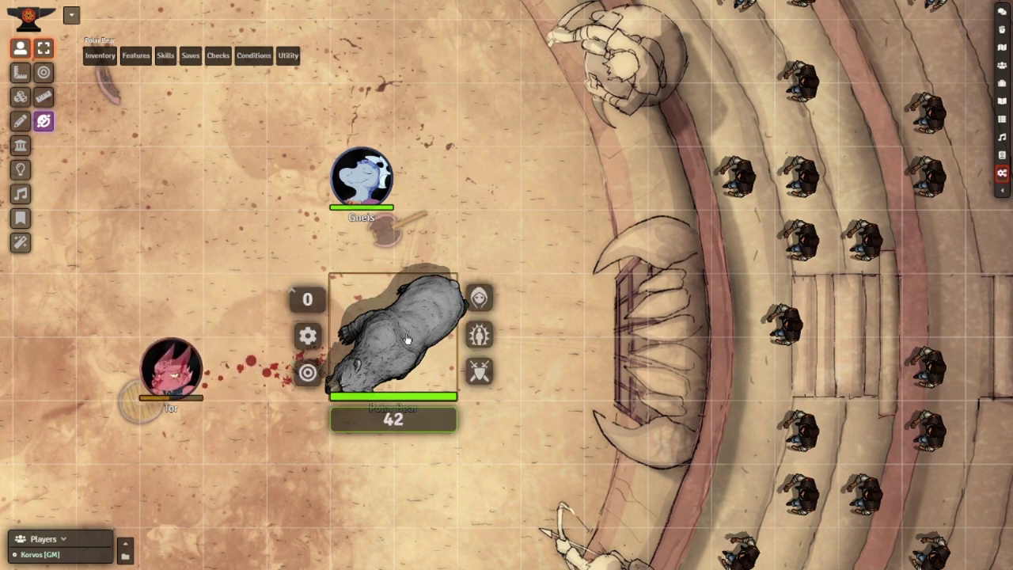
pyautogui.click(411, 415)
pyautogui.write('-3')
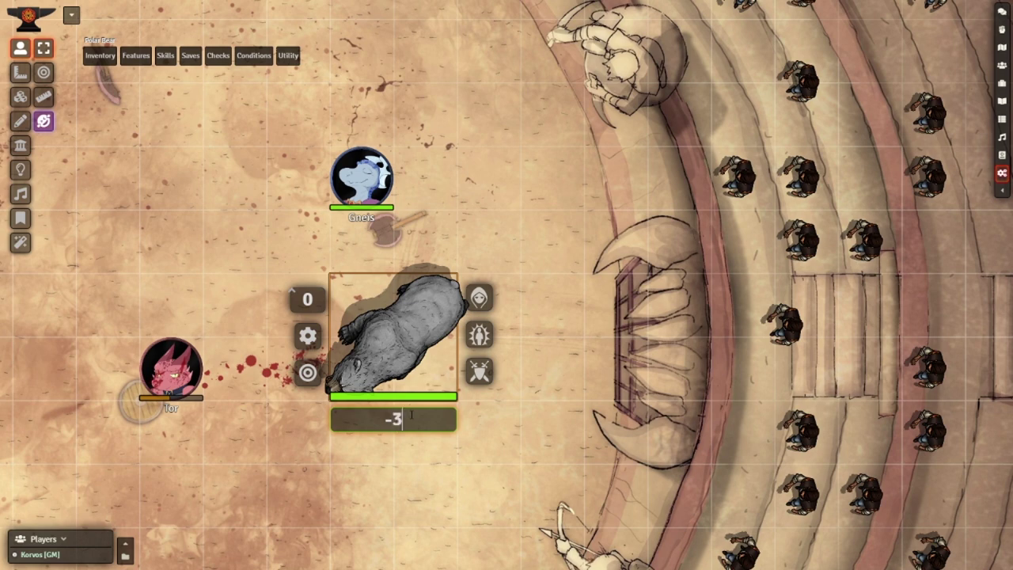
pyautogui.press('Return')
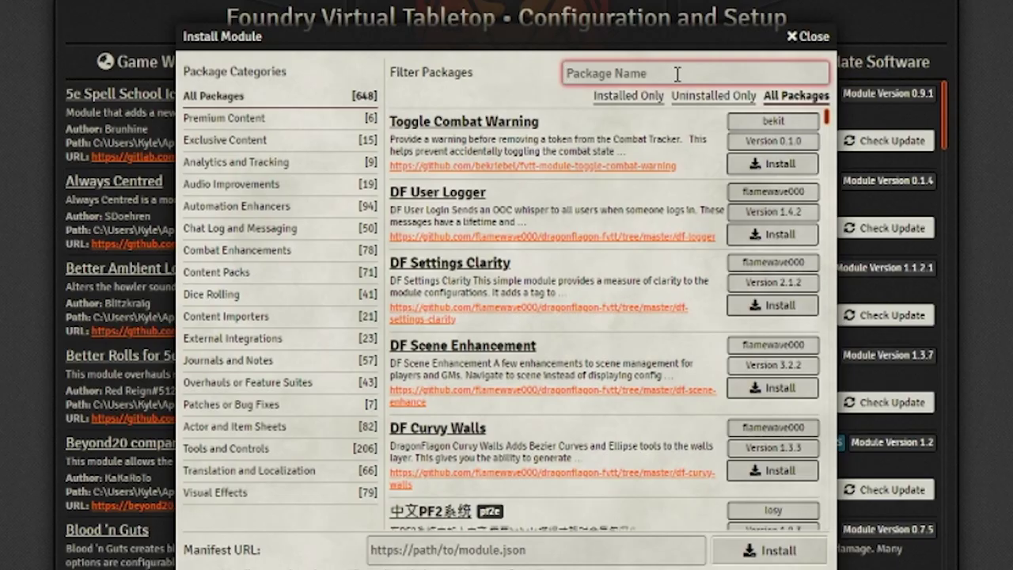
# Filter the Install Module package list by 'npc chat', 'blood', then 'mich'
pyautogui.write('npc')
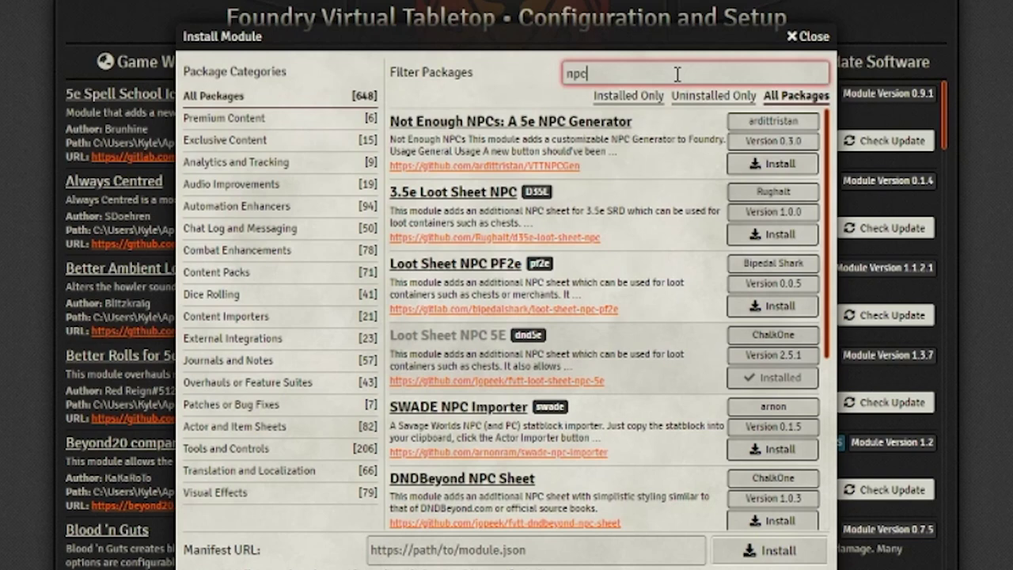
pyautogui.write(' chat')
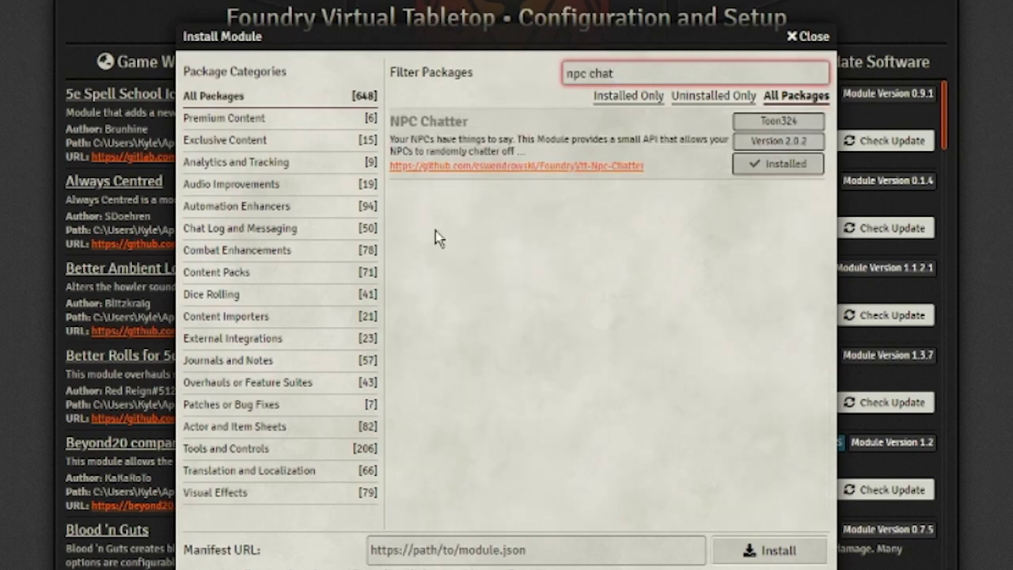
pyautogui.tripleClick(700, 75)
pyautogui.write('blood')
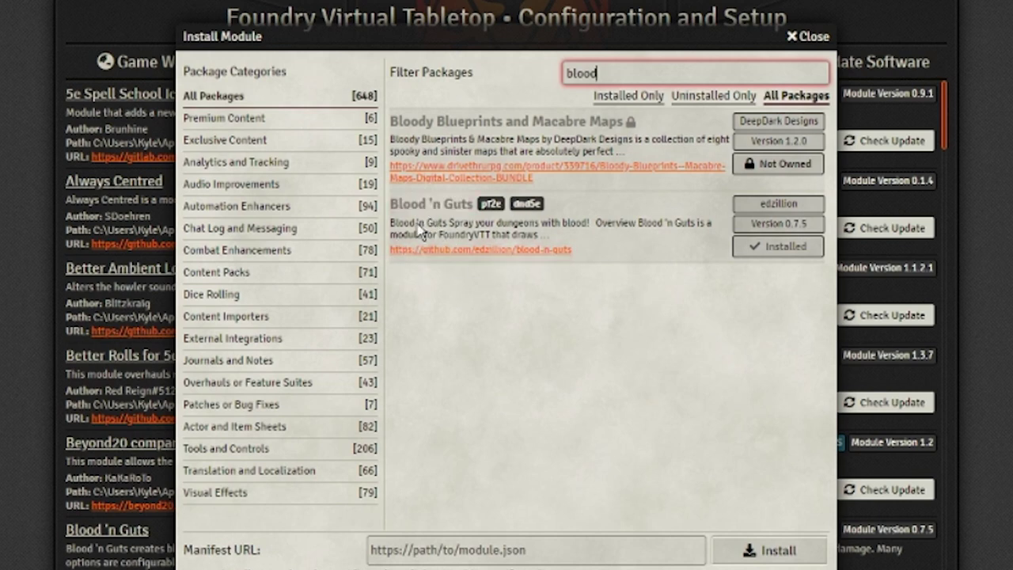
pyautogui.tripleClick(682, 74)
pyautogui.write('mich')
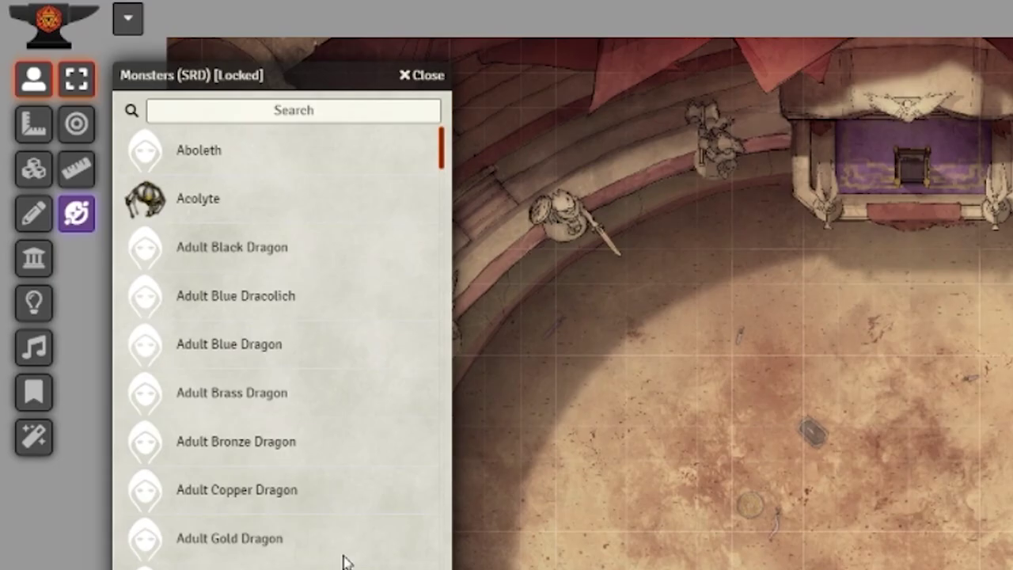
# Pull a Commoner from Monsters (SRD), delete its token, and rename the actor Crowd
pyautogui.click(290, 110)
pyautogui.write('common')
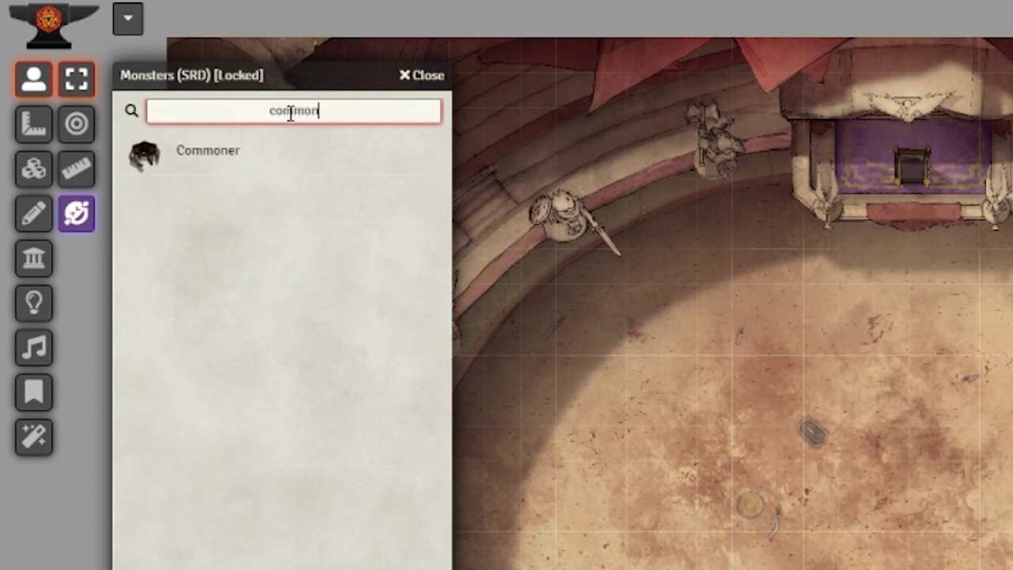
pyautogui.moveTo(192, 162); pyautogui.dragTo(787, 536)
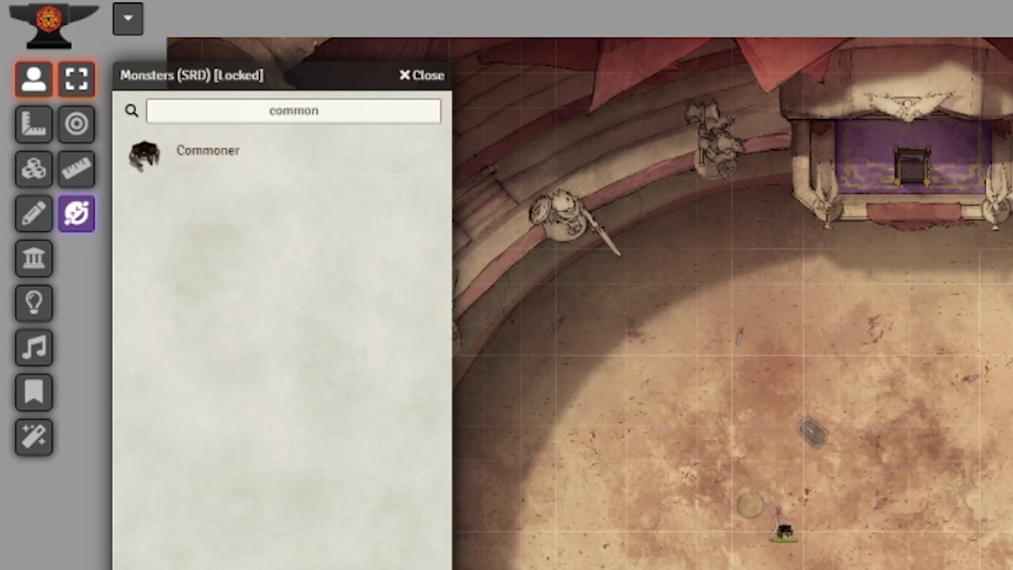
pyautogui.press('Delete')
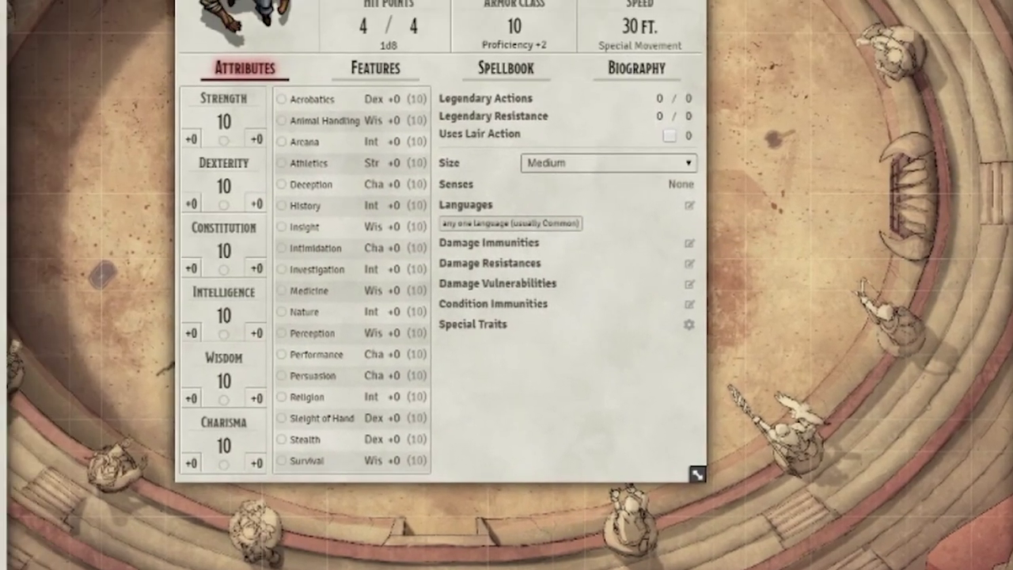
pyautogui.write('Crowd')
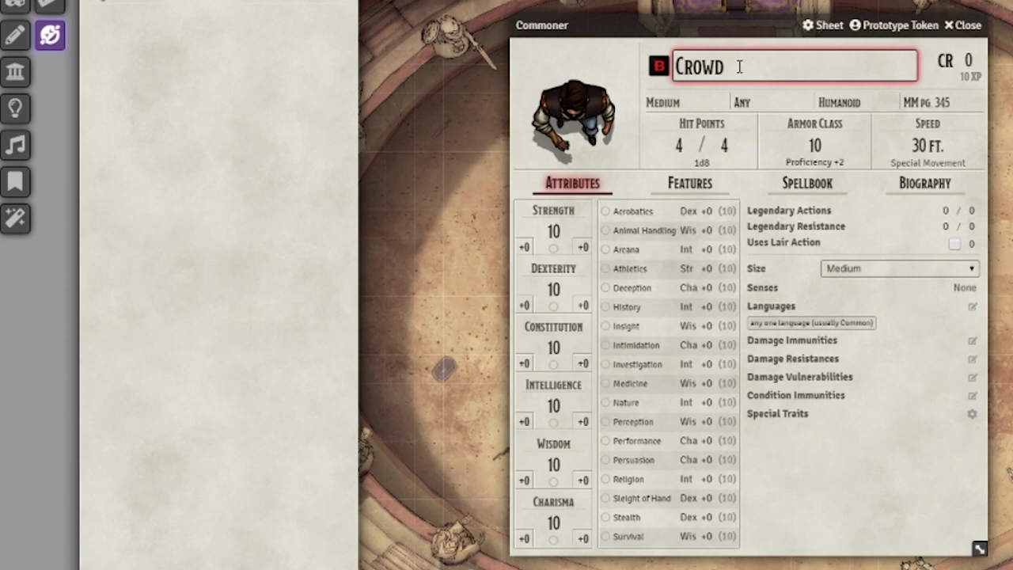
pyautogui.press('Return')
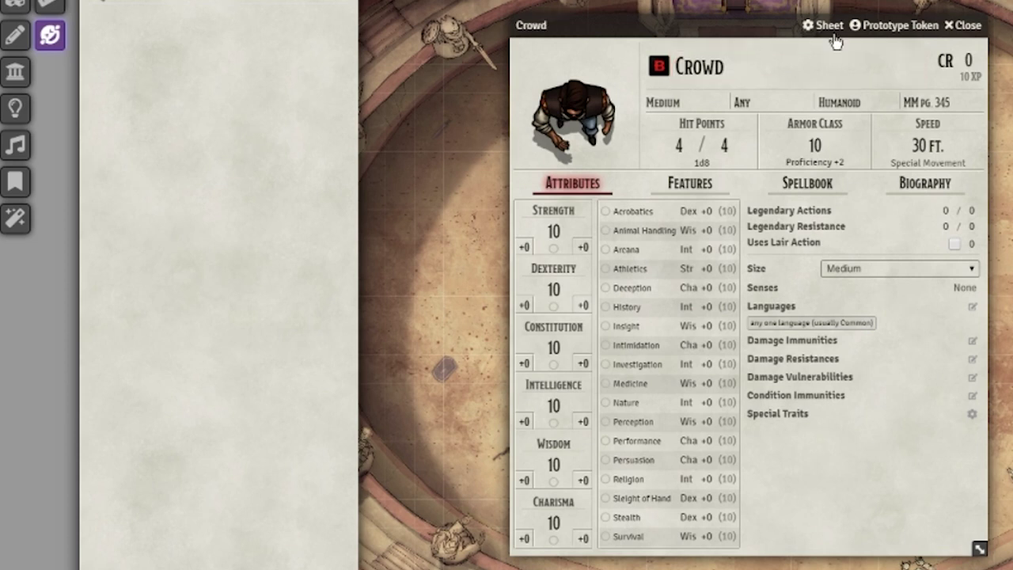
# Set the actor's prototype token name to Crowd and update the token
pyautogui.click(881, 30)
pyautogui.doubleClick(316, 116)
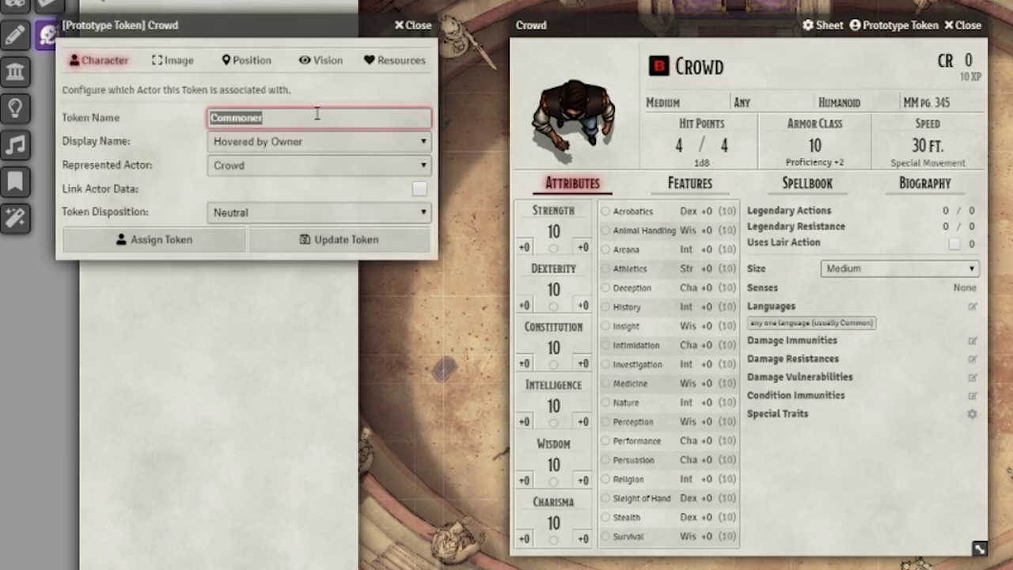
pyautogui.write('Crowd')
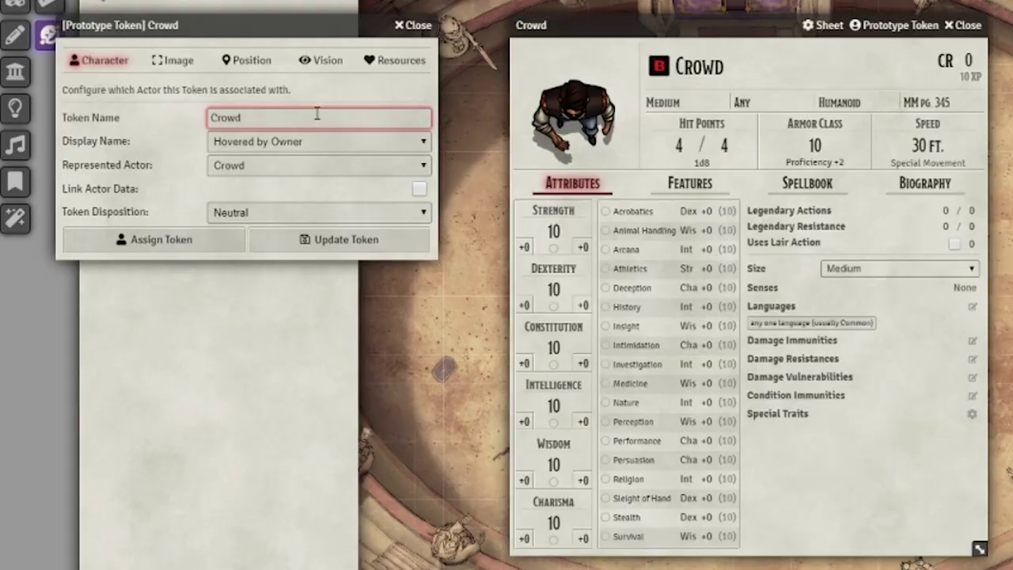
pyautogui.click(335, 237)
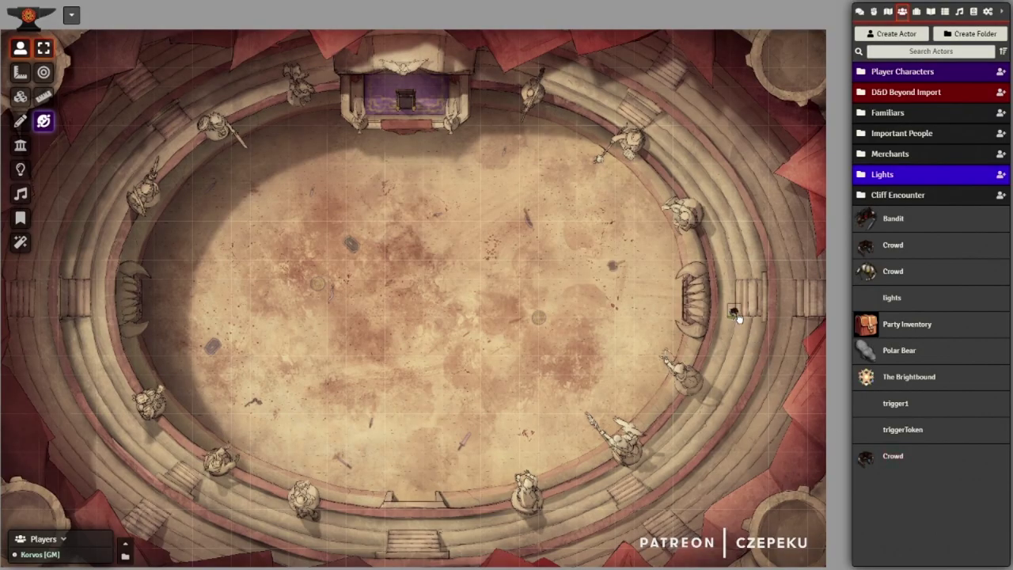
# Copy the Crowd token and paste several copies around the arena stands
pyautogui.click(734, 313)
pyautogui.hotkey('ctrl', 'c')
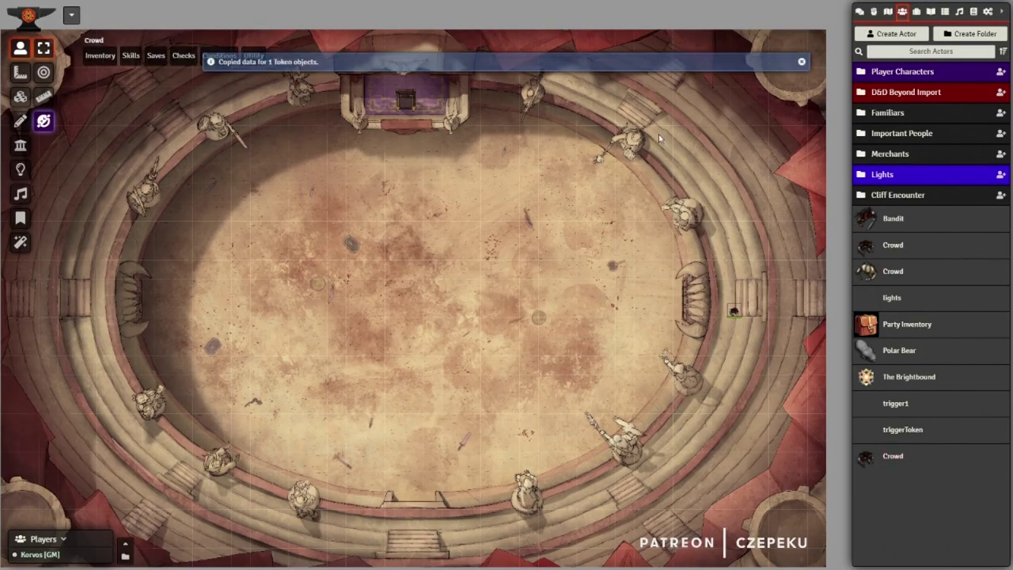
pyautogui.hotkey('ctrl', 'v')
pyautogui.hotkey('ctrl', 'v')
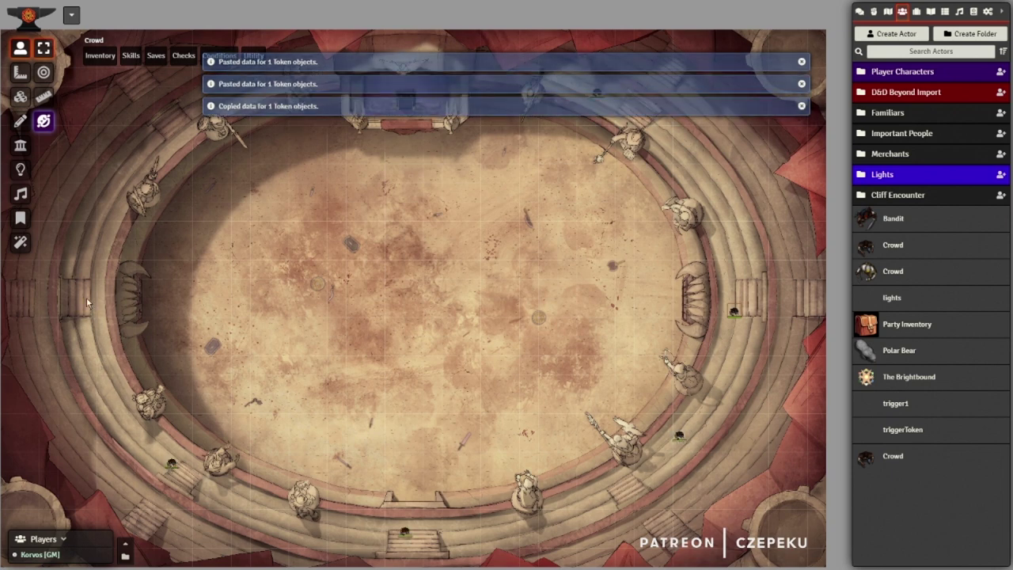
pyautogui.hotkey('ctrl', 'v')
pyautogui.hotkey('ctrl', 'v')
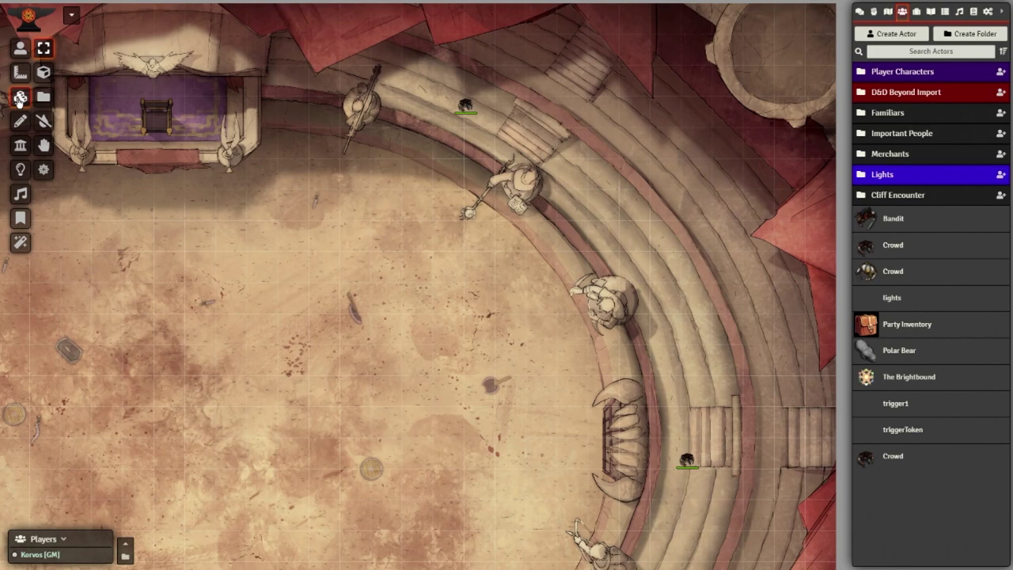
# Draw a 150 by 150 tile using a dark creature image from systems/dnd5e/tokens/humanoid
pyautogui.click(45, 71)
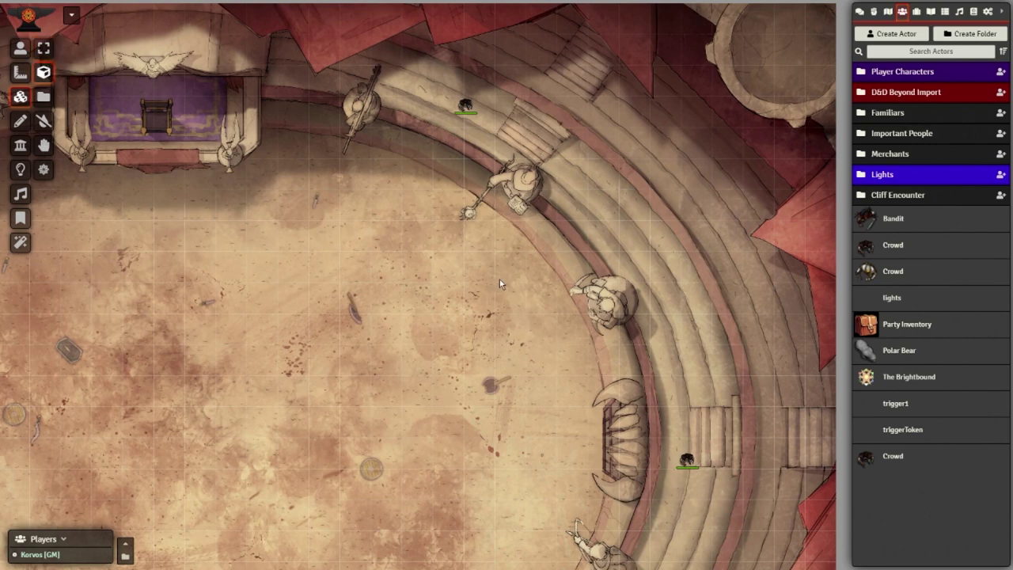
pyautogui.moveTo(513, 304); pyautogui.dragTo(525, 316)
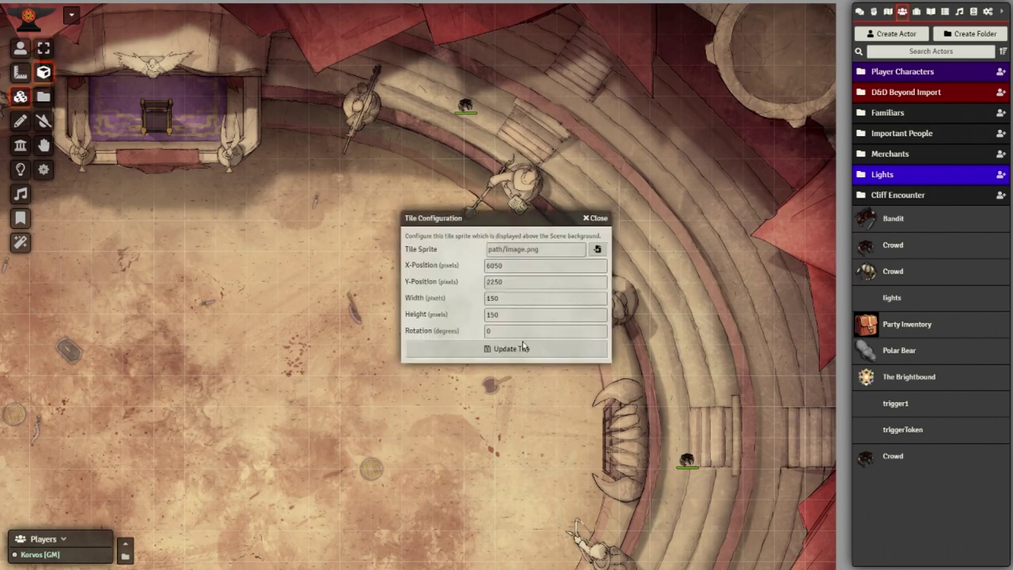
pyautogui.click(598, 248)
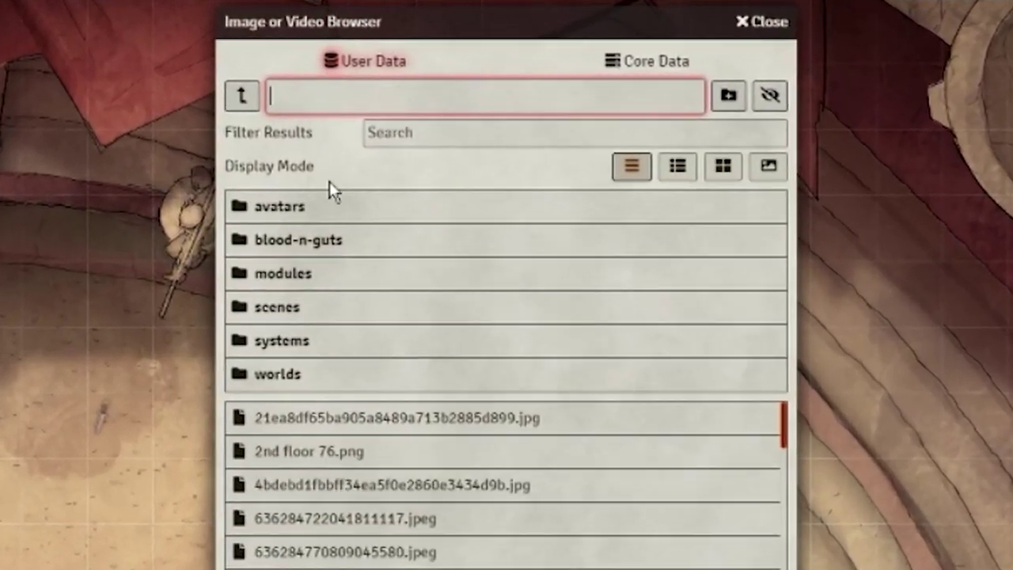
pyautogui.click(308, 340)
pyautogui.click(294, 207)
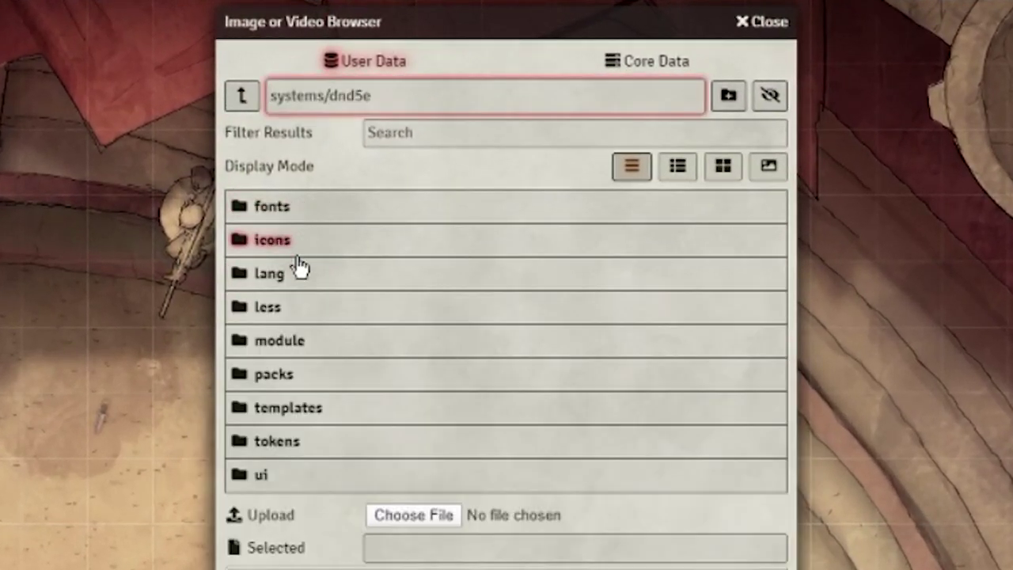
pyautogui.click(303, 441)
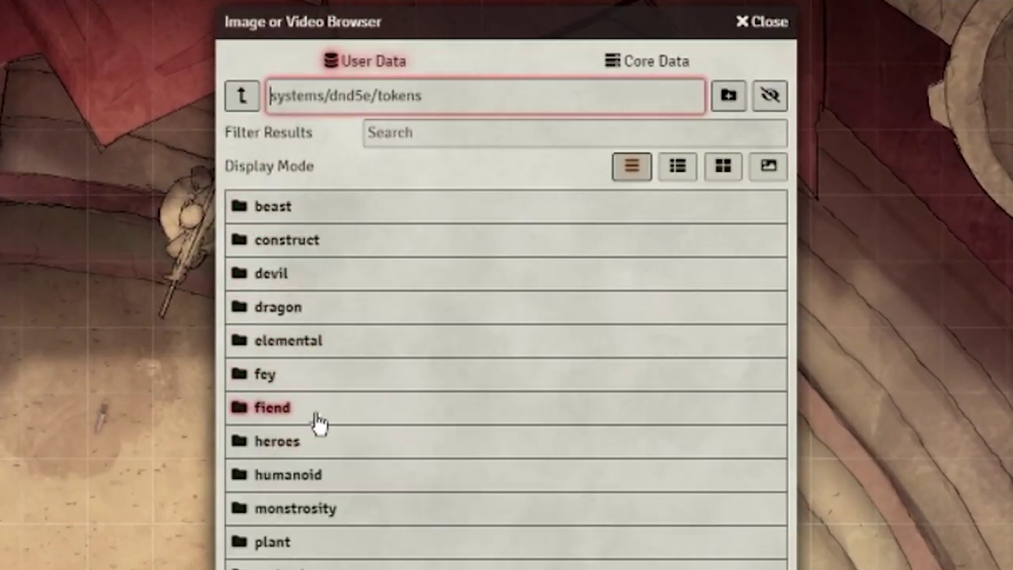
pyautogui.click(317, 469)
pyautogui.click(677, 166)
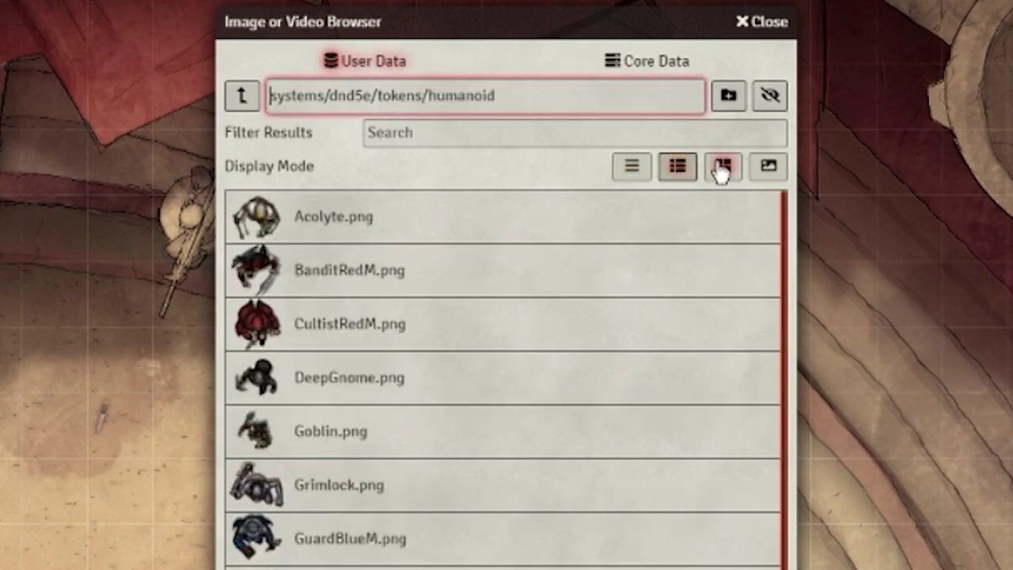
pyautogui.click(722, 166)
pyautogui.doubleClick(724, 357)
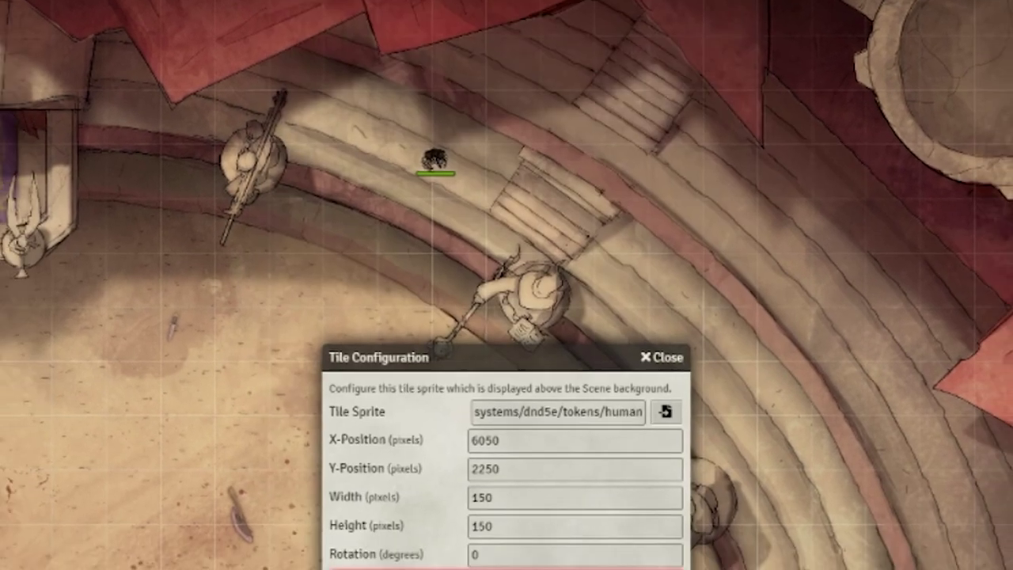
pyautogui.press('Return')
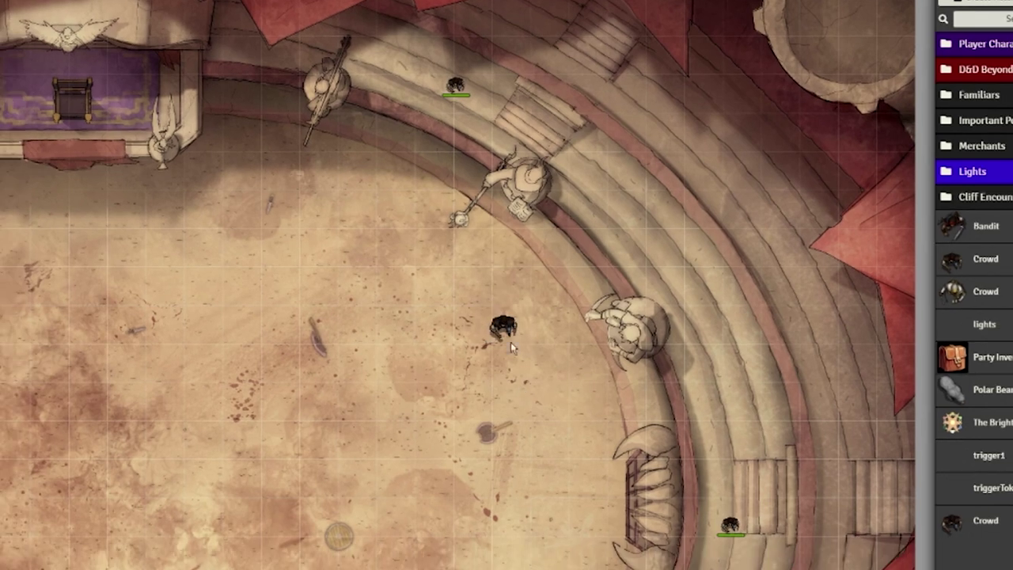
# Paste more copies of the creature tile across the arena floor
pyautogui.click(507, 503)
pyautogui.hotkey('ctrl', 'c')
pyautogui.hotkey('ctrl', 'v')
pyautogui.hotkey('ctrl', 'v')
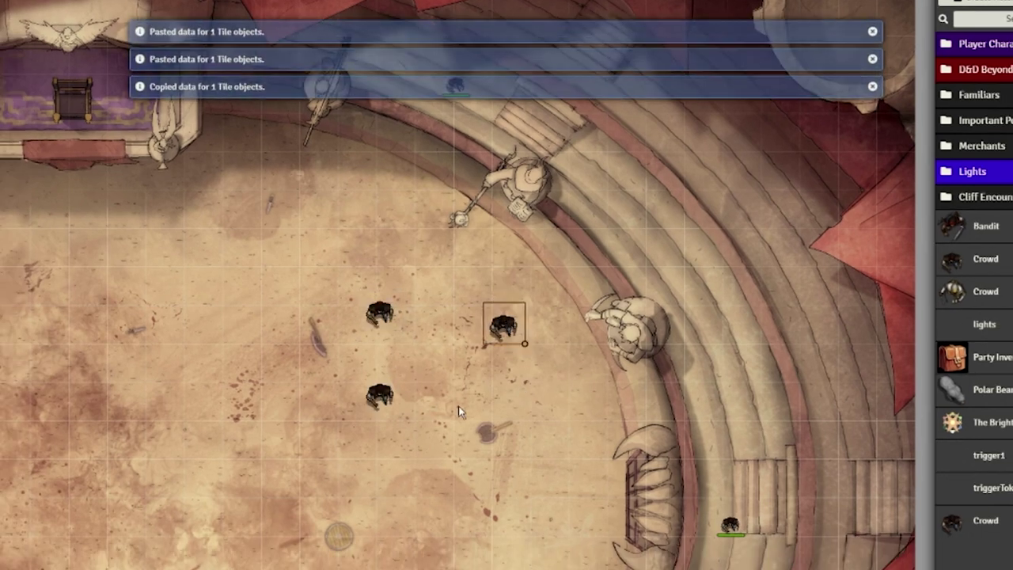
pyautogui.hotkey('ctrl', 'v')
pyautogui.hotkey('ctrl', 'v')
pyautogui.hotkey('ctrl', 'v')
pyautogui.hotkey('ctrl', 'v')
pyautogui.hotkey('ctrl', 'v')
pyautogui.click(291, 374)
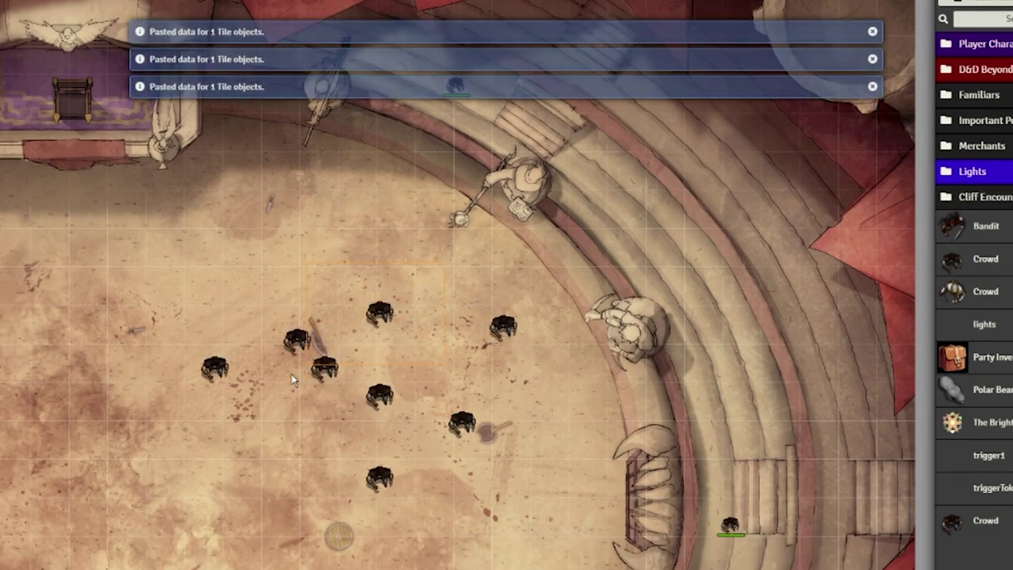
pyautogui.click(215, 368)
# Copy four floor tiles onto the stairs, arrange them, and rotate the group
pyautogui.moveTo(400, 294); pyautogui.dragTo(231, 384)
pyautogui.hotkey('ctrl', 'c')
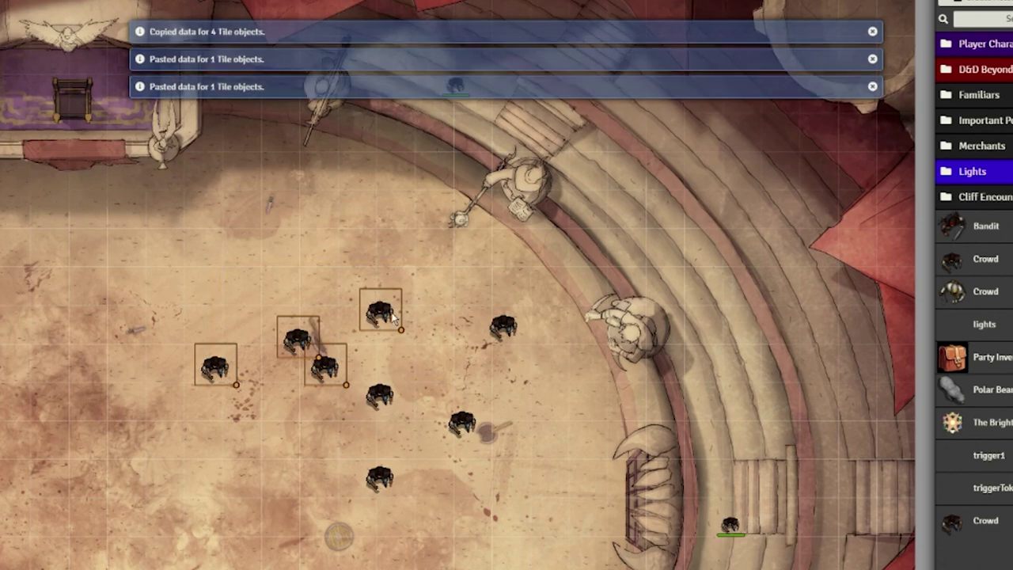
pyautogui.hotkey('ctrl', 'v')
pyautogui.moveTo(819, 150); pyautogui.dragTo(708, 255)
pyautogui.moveTo(797, 148); pyautogui.dragTo(637, 295)
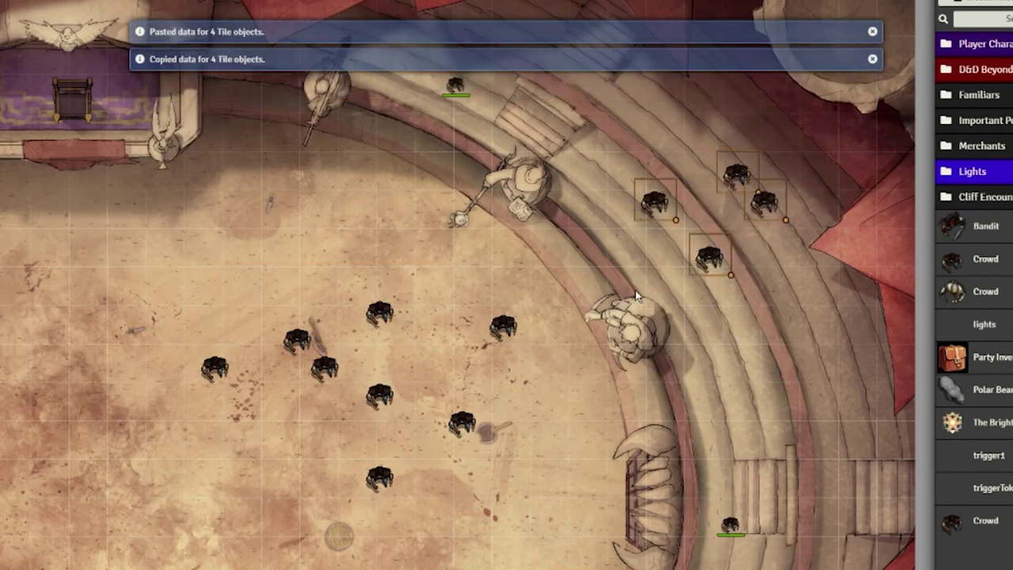
pyautogui.scroll(-1, 659, 275)
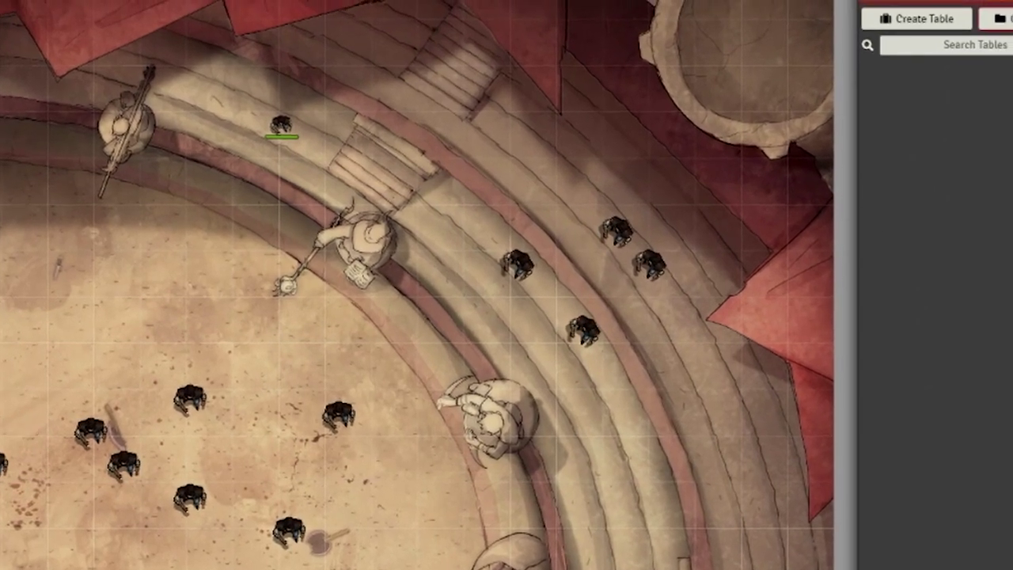
# Create a rollable-table folder named NPC Chatter
pyautogui.click(1010, 8)
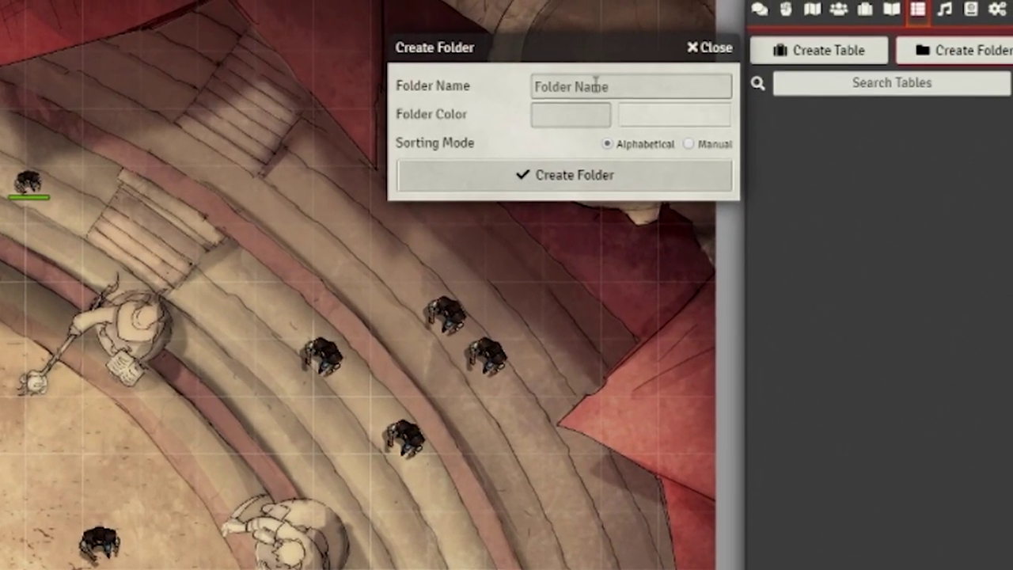
pyautogui.click(691, 60)
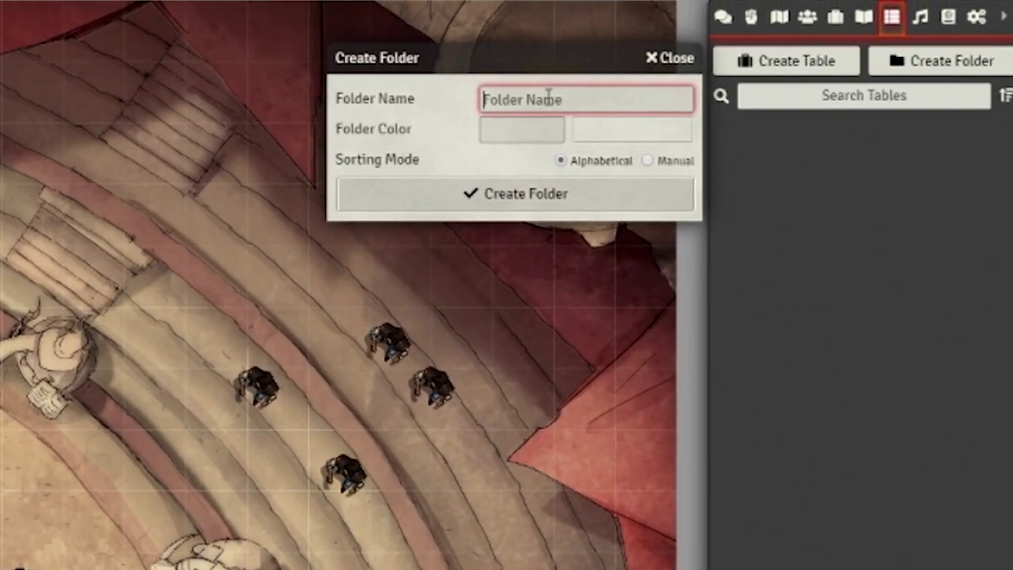
pyautogui.write('NPC Chatter')
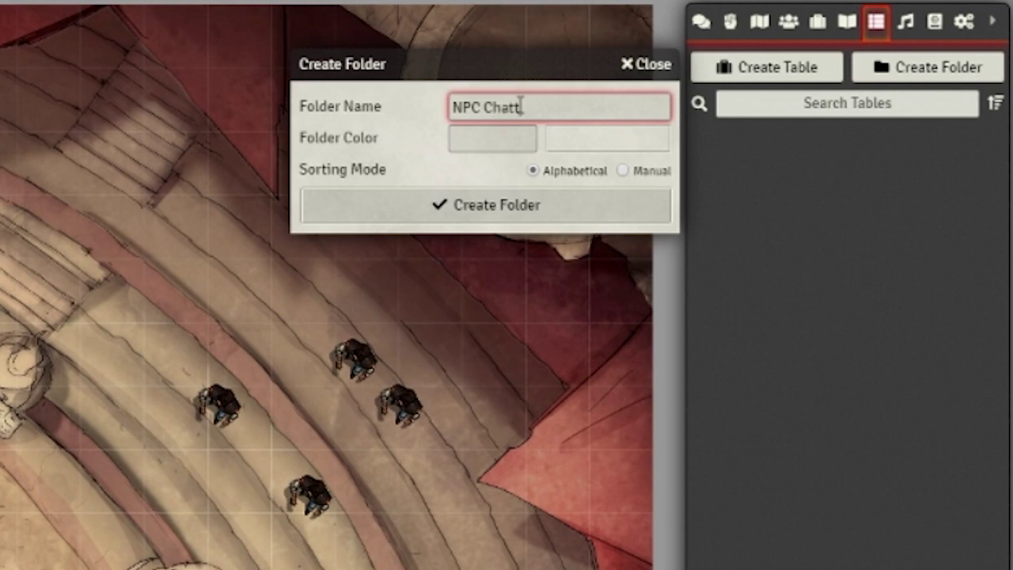
pyautogui.click(564, 207)
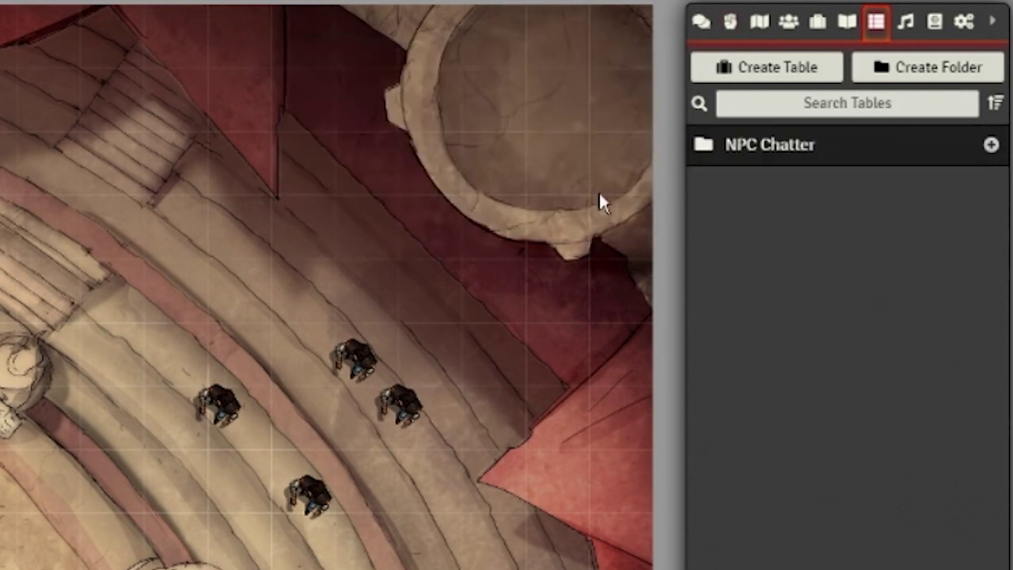
# Add a table named Crowd inside NPC Chatter with one result row
pyautogui.click(990, 146)
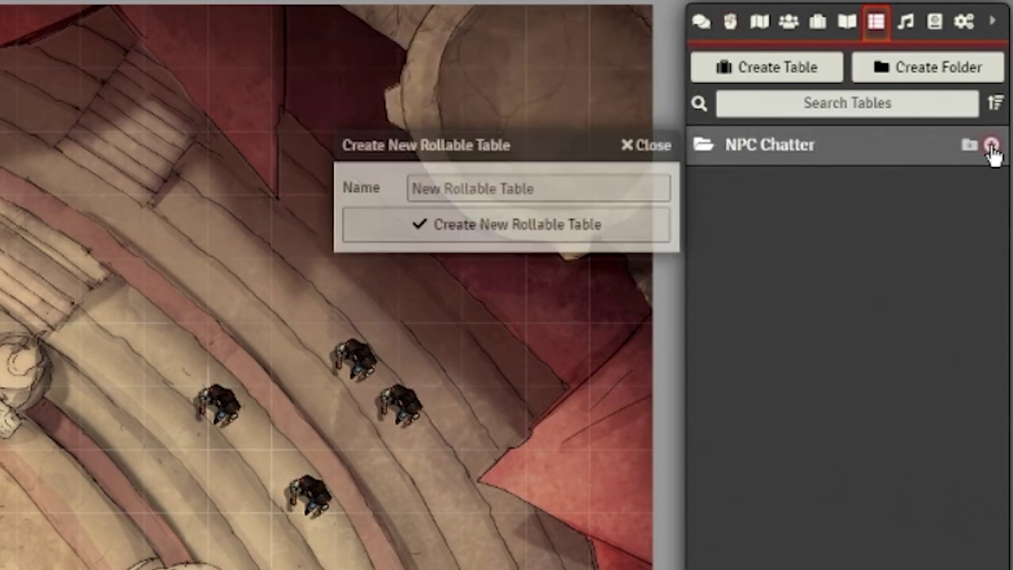
pyautogui.click(590, 179)
pyautogui.write('Crowd')
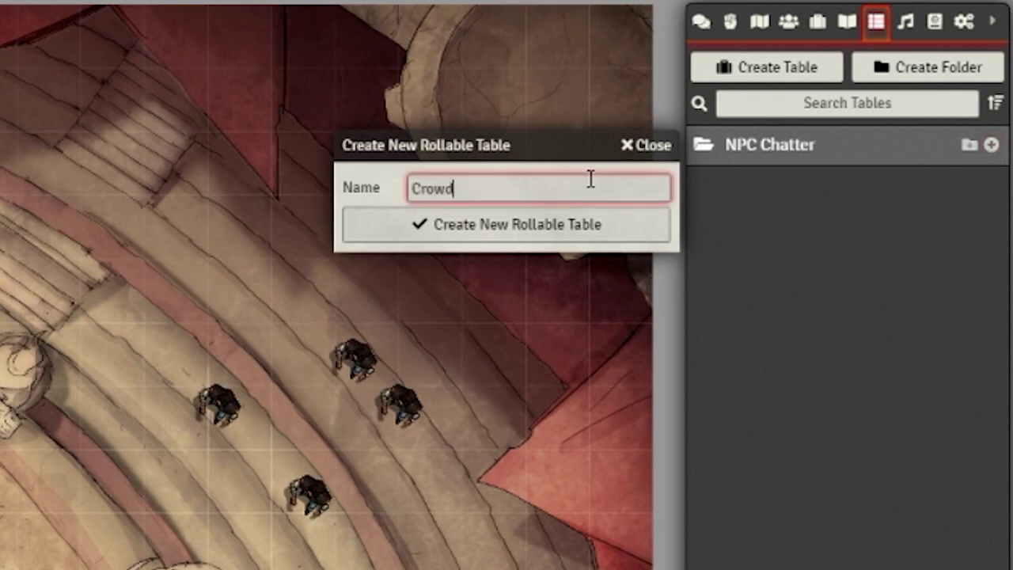
pyautogui.press('Return')
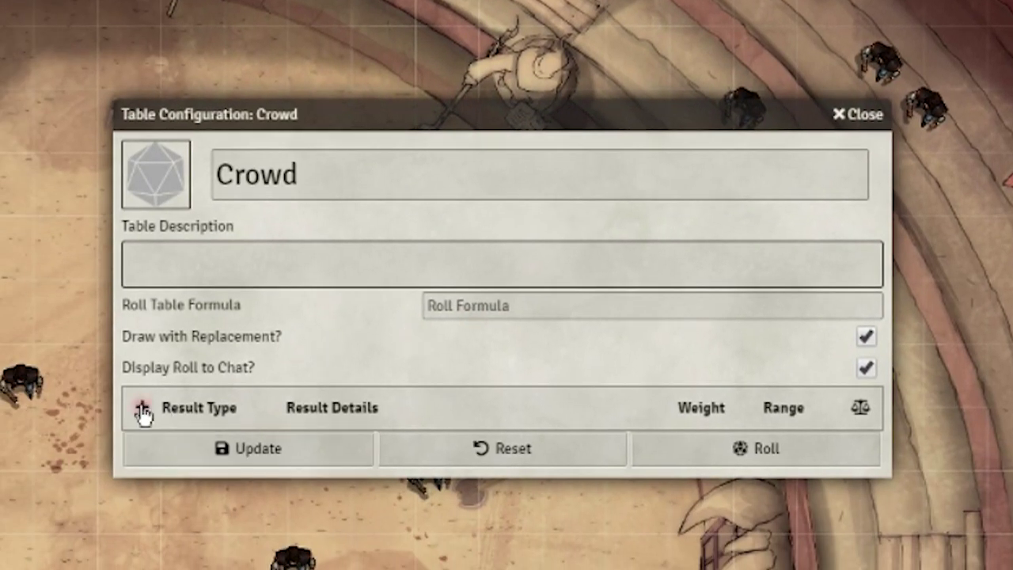
pyautogui.click(141, 407)
# Enter three results: 'Kill em'!', 'Give us blood!' and 'Blooooood!'
pyautogui.click(323, 454)
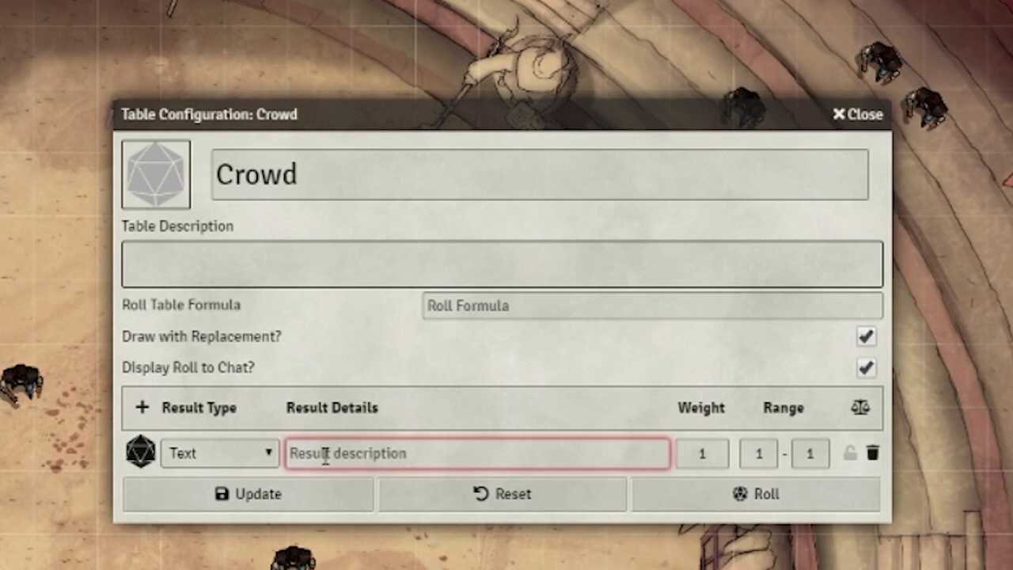
pyautogui.write("Kill em'!")
pyautogui.click(145, 407)
pyautogui.click(372, 500)
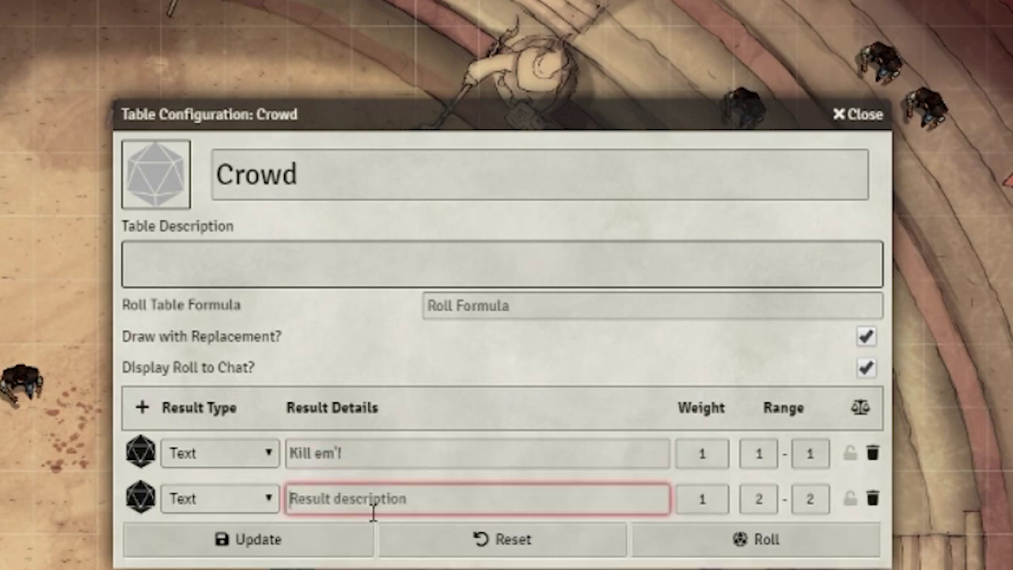
pyautogui.write('Give us blood!')
pyautogui.click(142, 407)
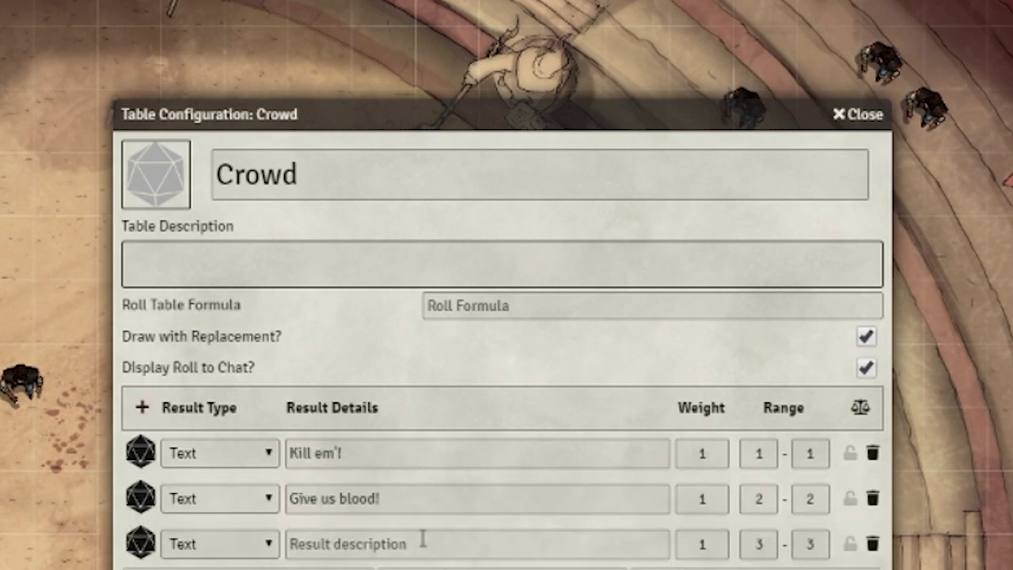
pyautogui.click(430, 543)
pyautogui.write('Blooooood!')
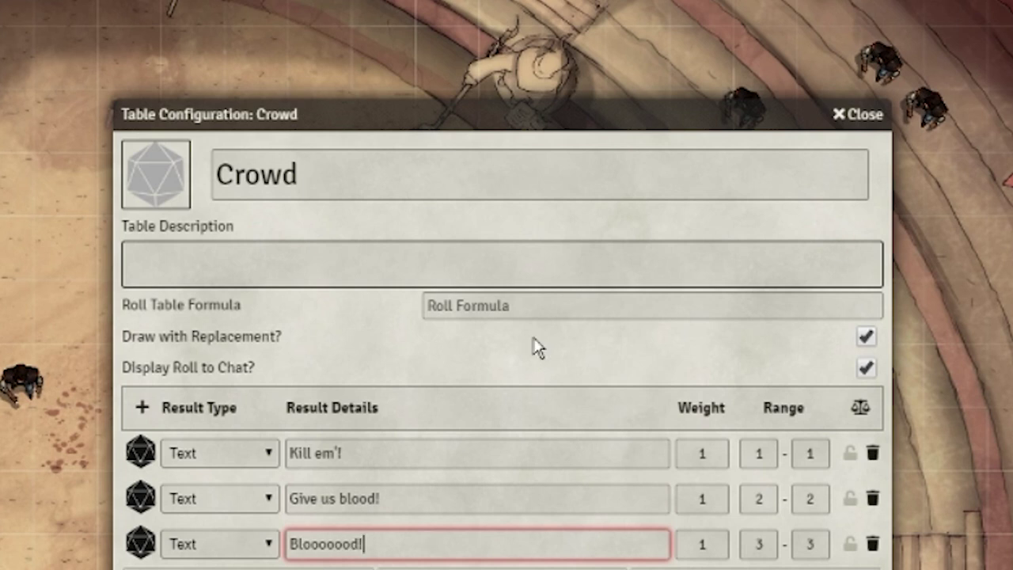
# Set the roll formula to d3 and turn off Display Roll to Chat
pyautogui.click(525, 305)
pyautogui.write('d3')
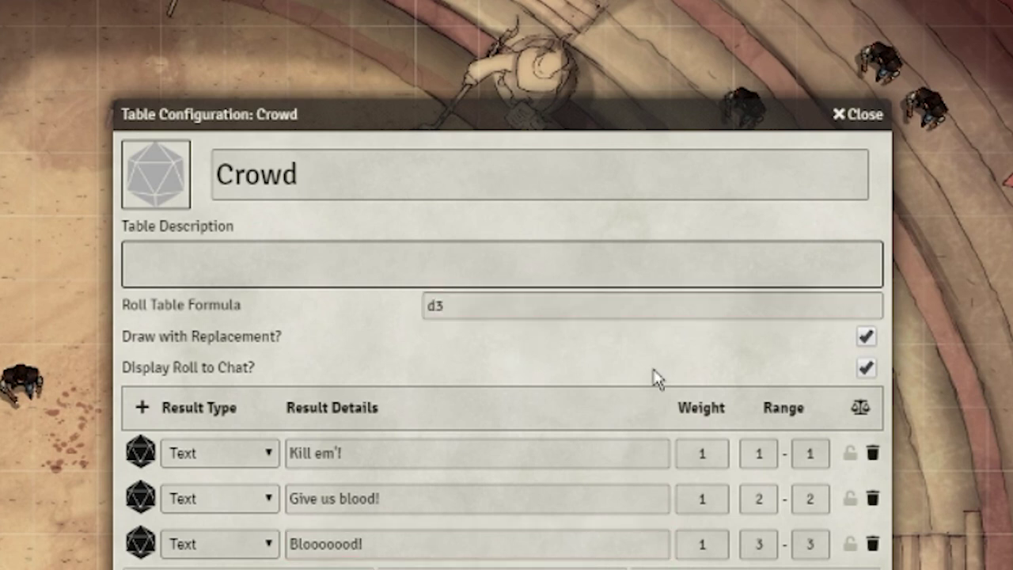
pyautogui.click(863, 368)
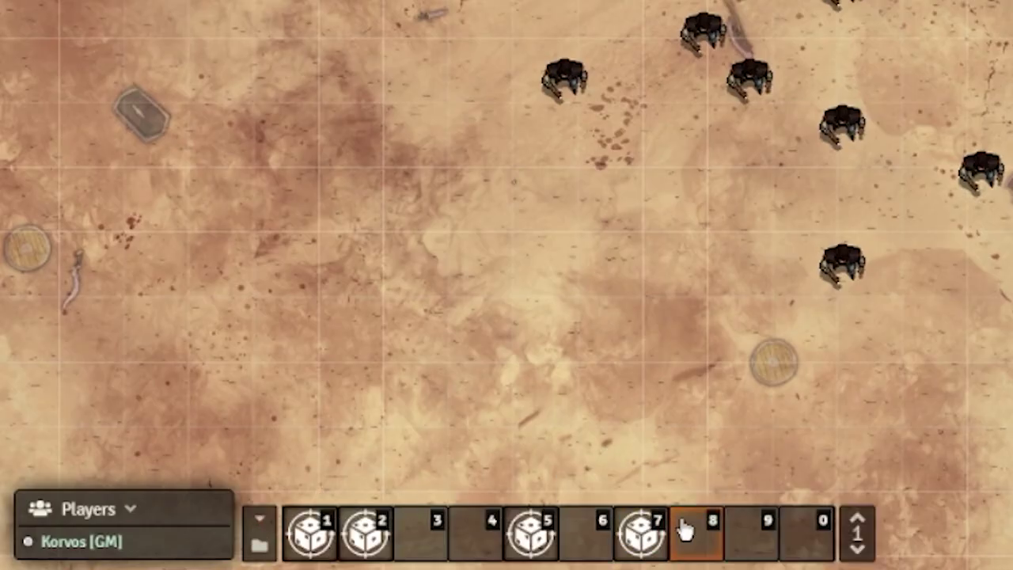
# Start a new hotbar macro named Global Chatter of type script
pyautogui.click(758, 543)
pyautogui.doubleClick(604, 42)
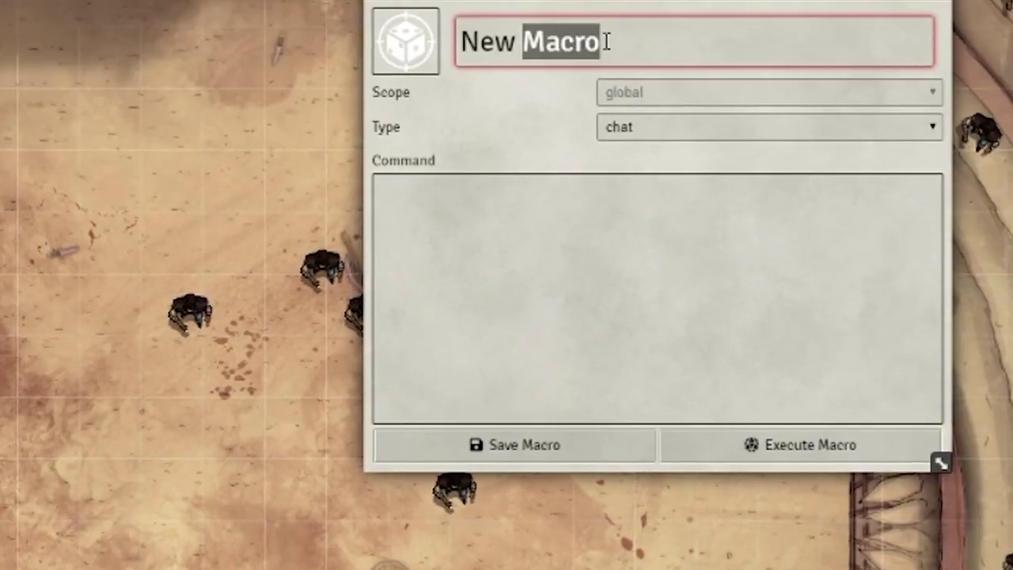
pyautogui.tripleClick(605, 42)
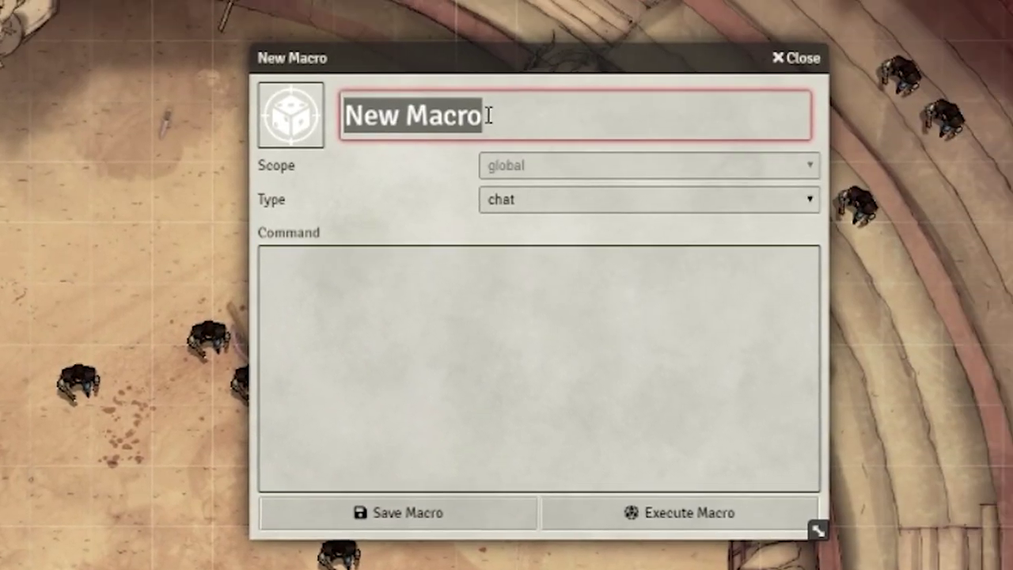
pyautogui.write('Global Chatter')
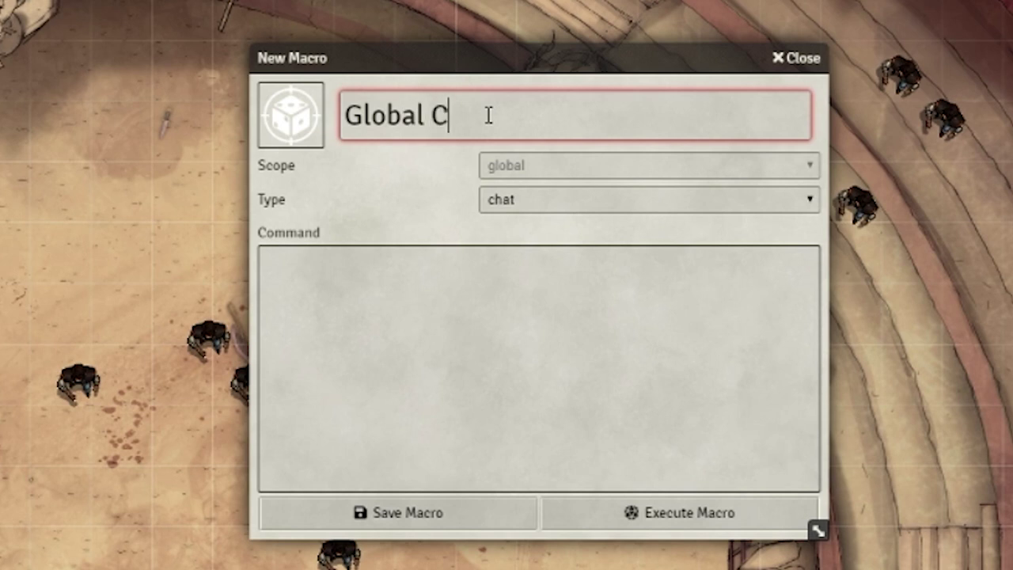
pyautogui.click(538, 200)
pyautogui.click(543, 220)
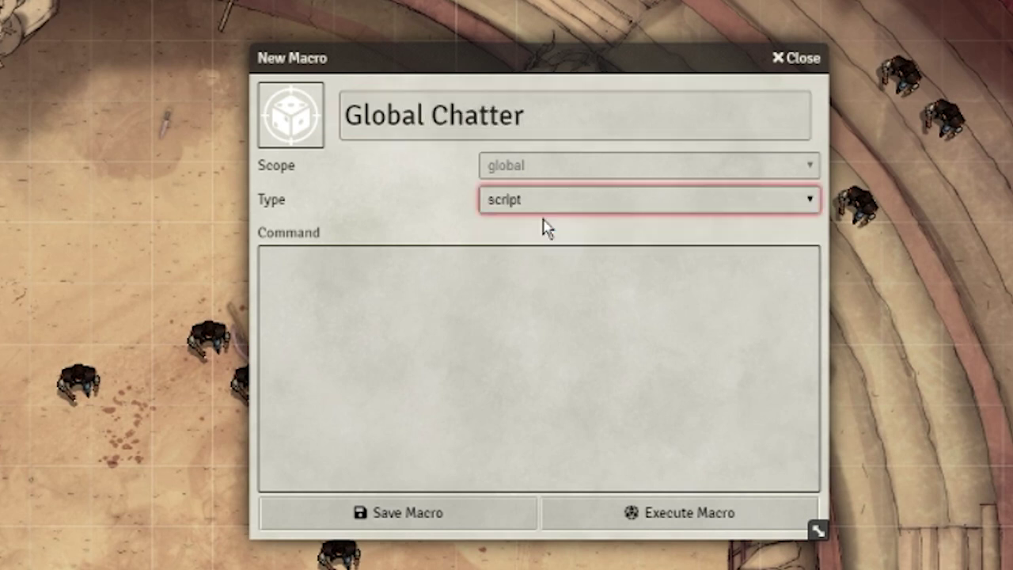
# Enter the turnOffGlobalTimerChatter / randomGlobalChatterEvery(1000) command and save the macro
pyautogui.click(433, 287)
pyautogui.write('game.npcChatter.')
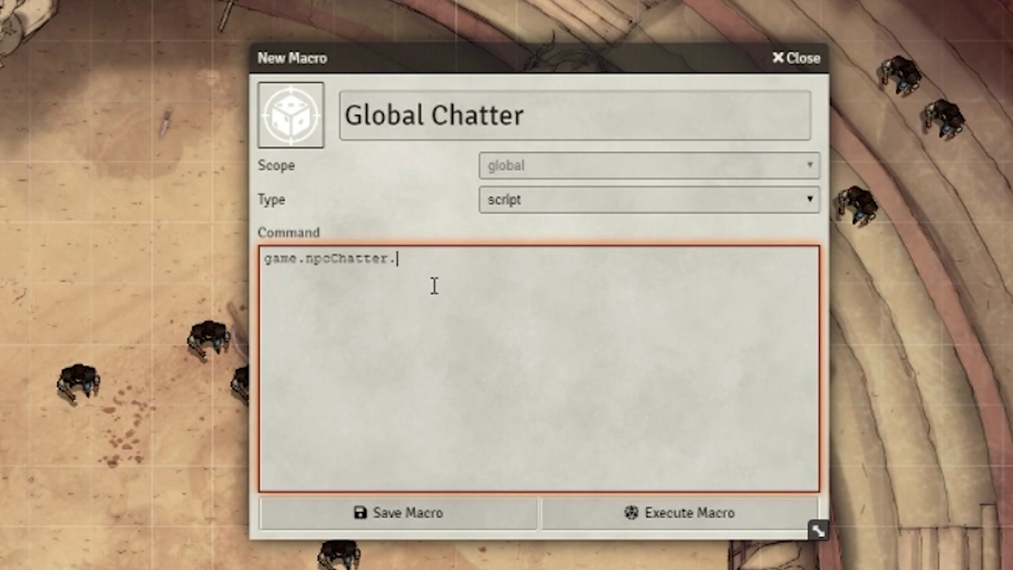
pyautogui.write('turnOffG')
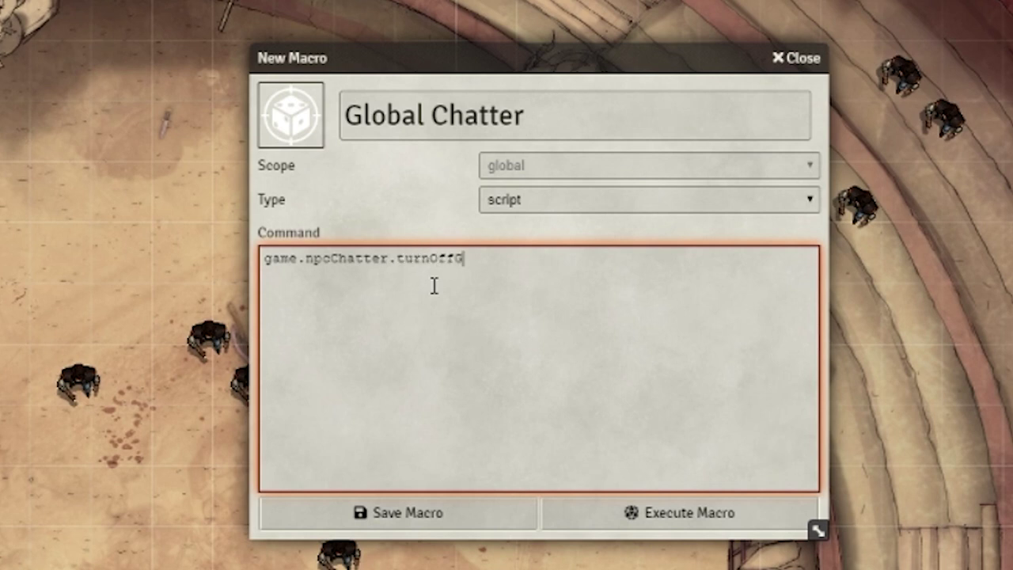
pyautogui.write('lobalTimer')
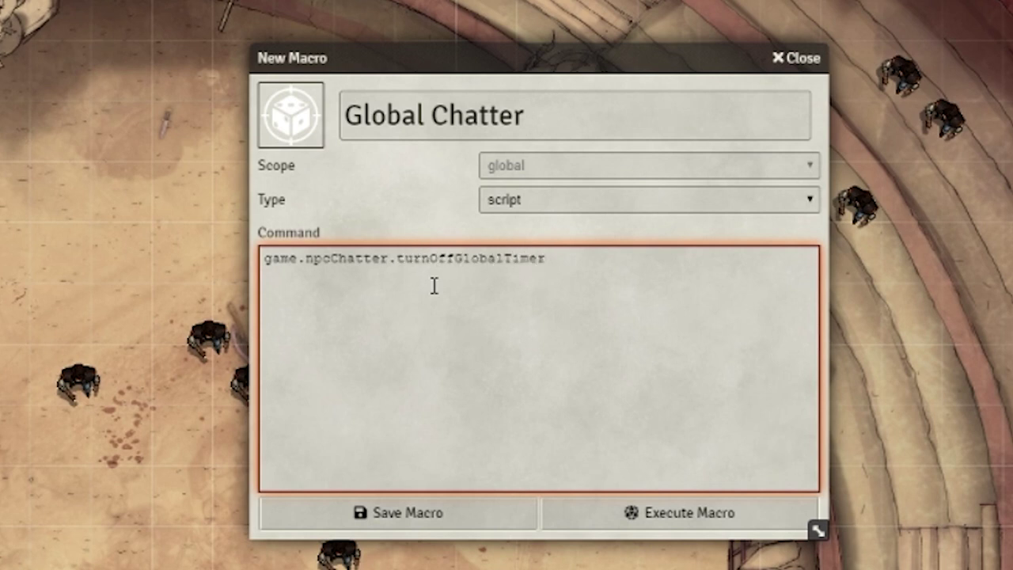
pyautogui.write('Chatter(')
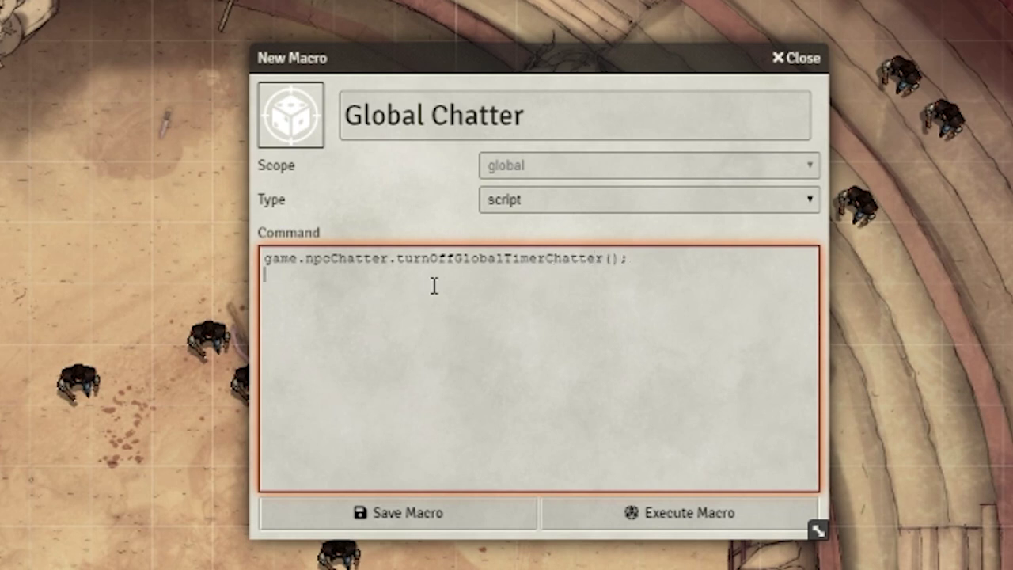
pyautogui.write('game.npcChatt')
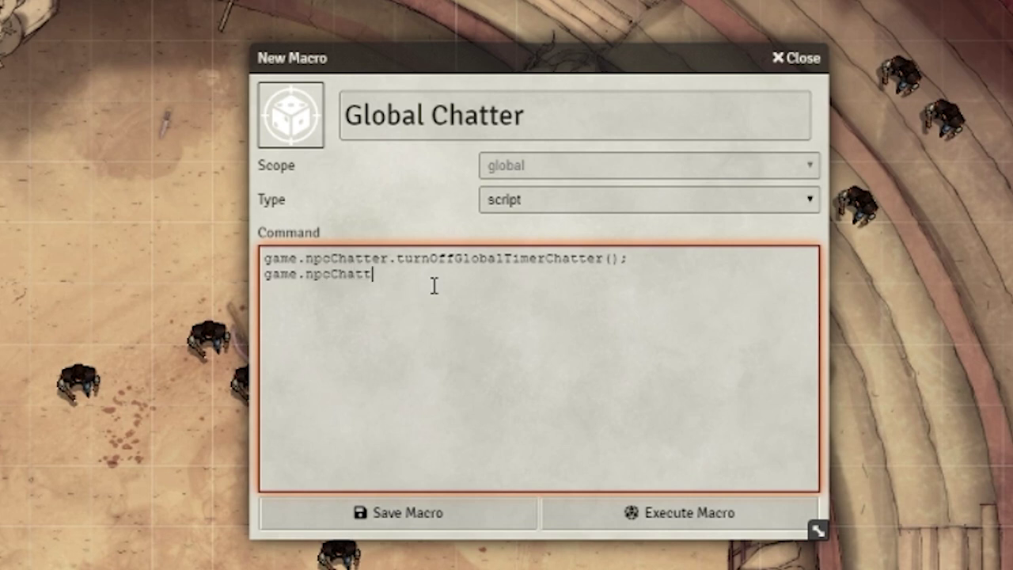
pyautogui.write('er.randomC')
pyautogui.write('lobalC')
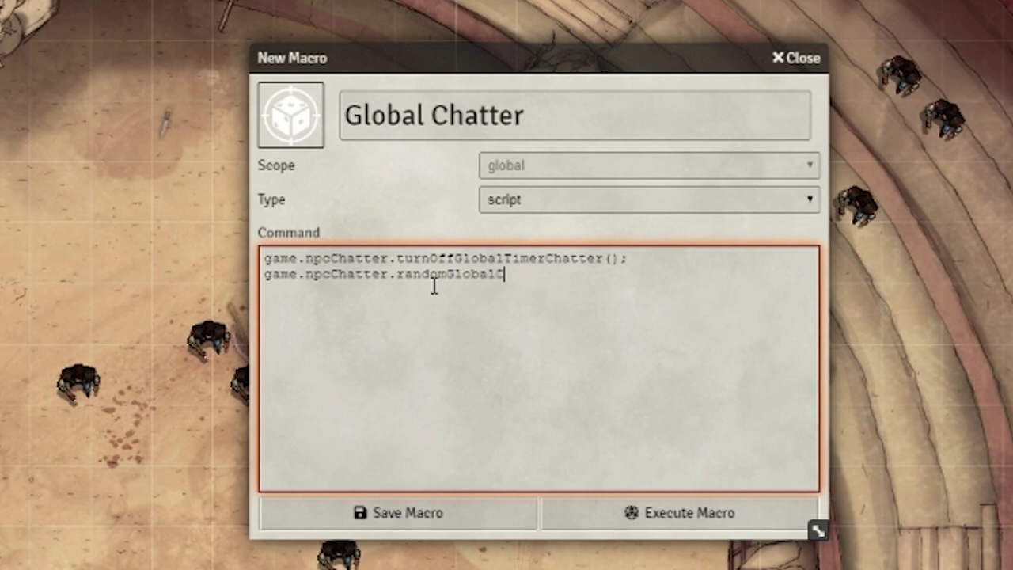
pyautogui.write('hatterEvery')
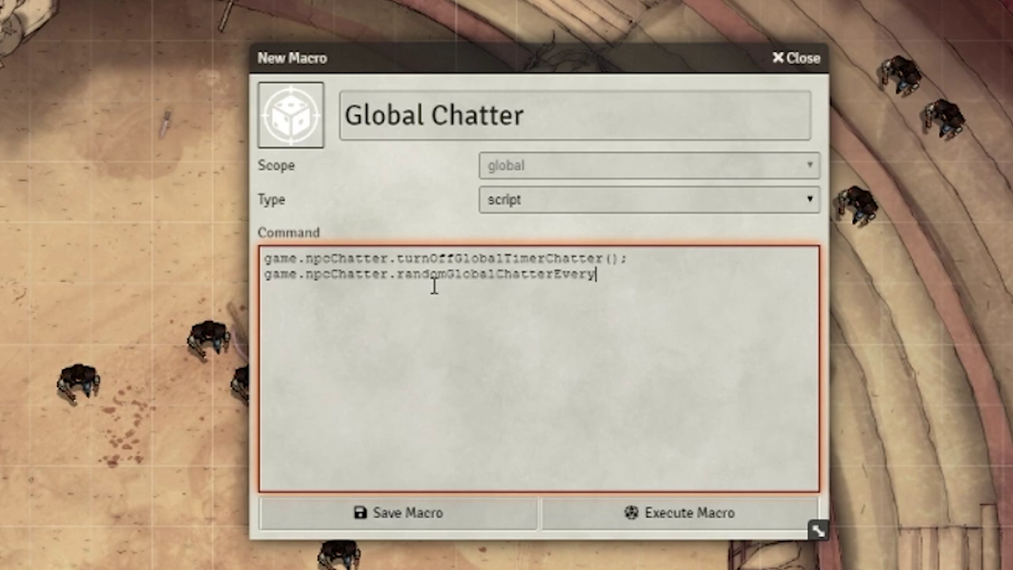
pyautogui.write('(12')
pyautogui.click(474, 527)
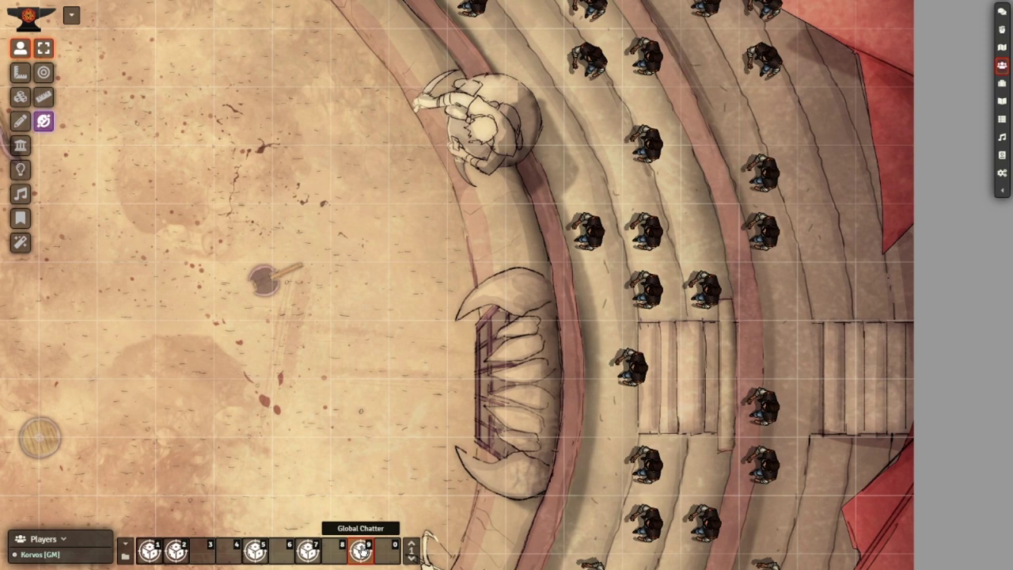
# Run the Global Chatter macro from hotbar slot 9 and watch crowd bubbles across the arena
pyautogui.click(360, 549)
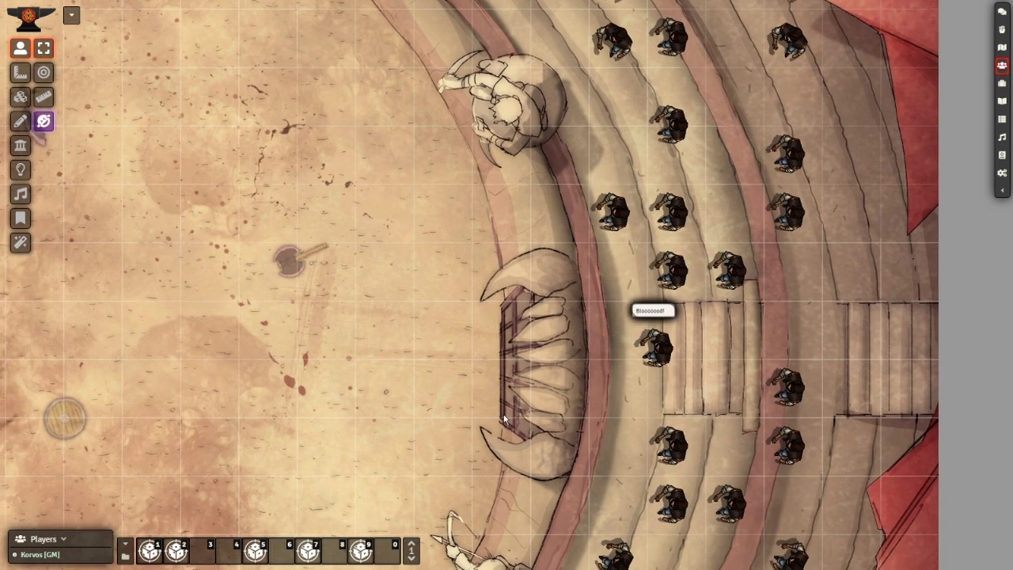
pyautogui.scroll(-5, 503, 419)
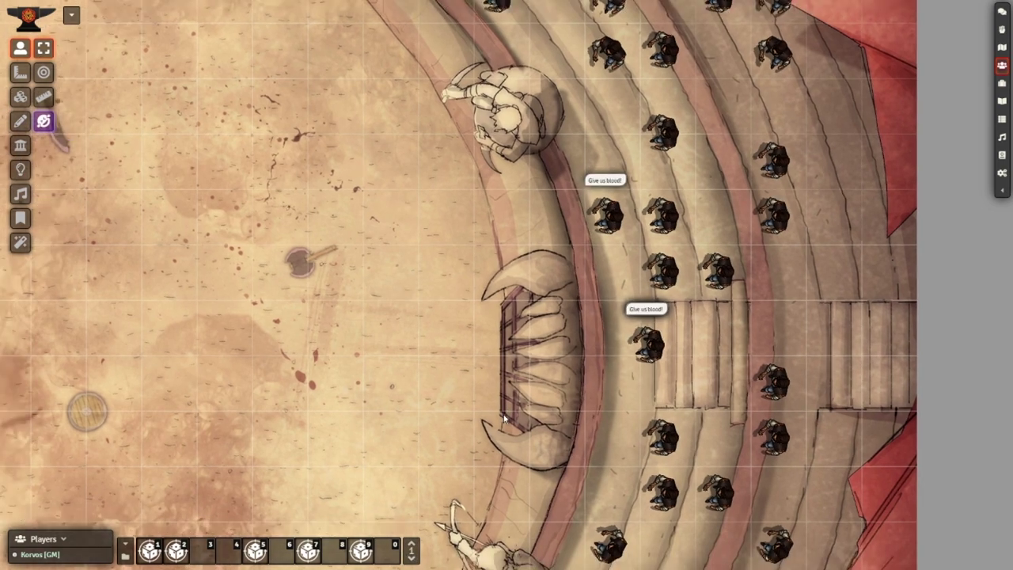
pyautogui.scroll(-3, 625, 275)
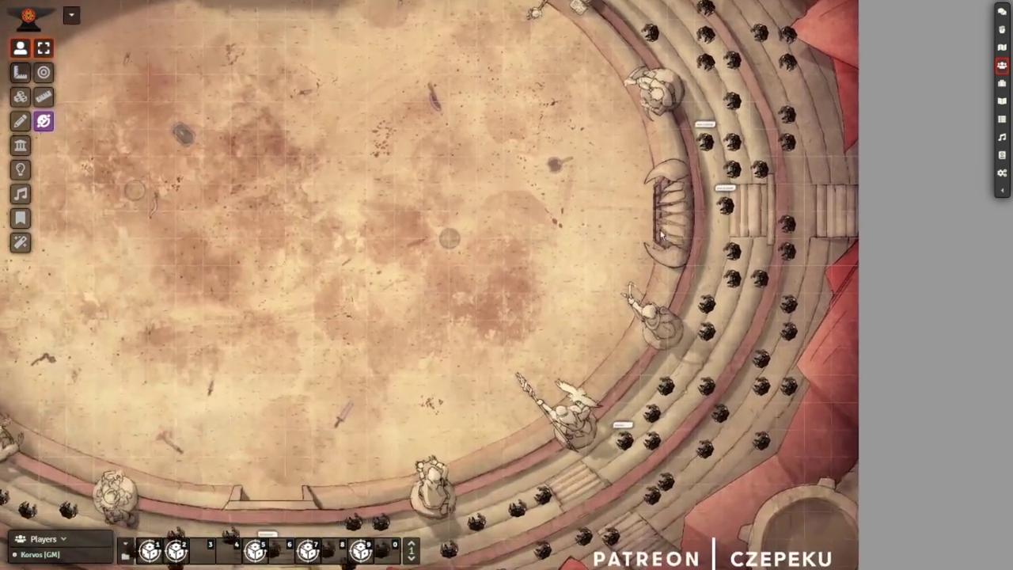
pyautogui.scroll(4, 354, 353)
pyautogui.moveTo(418, 328); pyautogui.dragTo(616, 413)
pyautogui.scroll(-4, 616, 413)
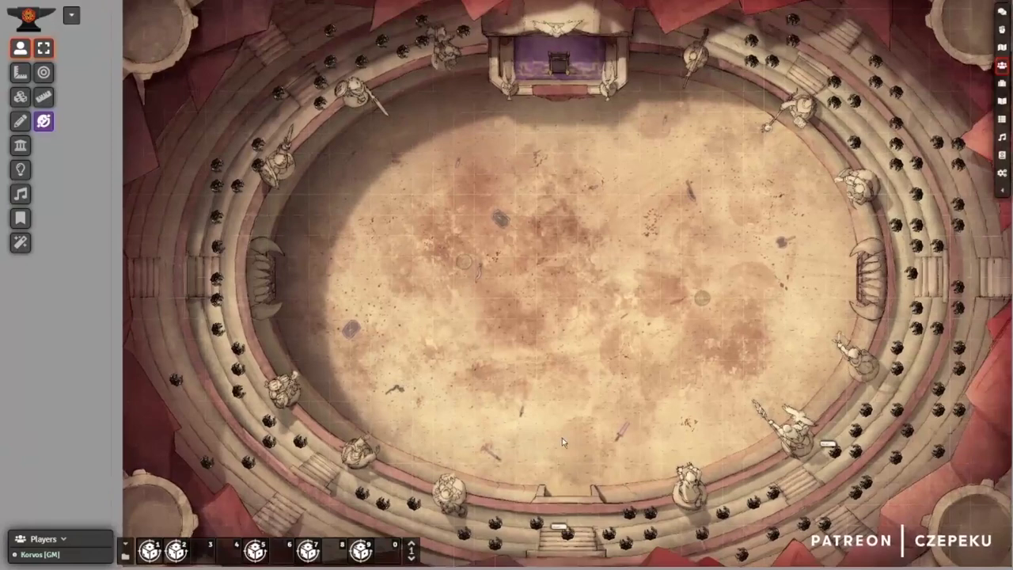
pyautogui.moveTo(562, 438); pyautogui.dragTo(512, 435)
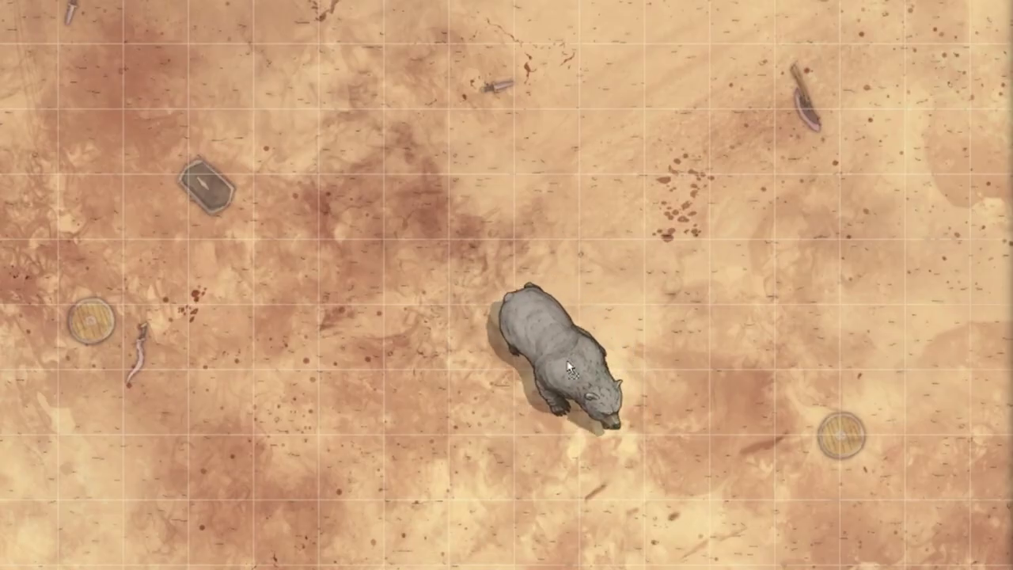
# Damage the polar bear by 32 hit points, dropping it from 42 to 10 HP
pyautogui.click(560, 290)
pyautogui.click(579, 396)
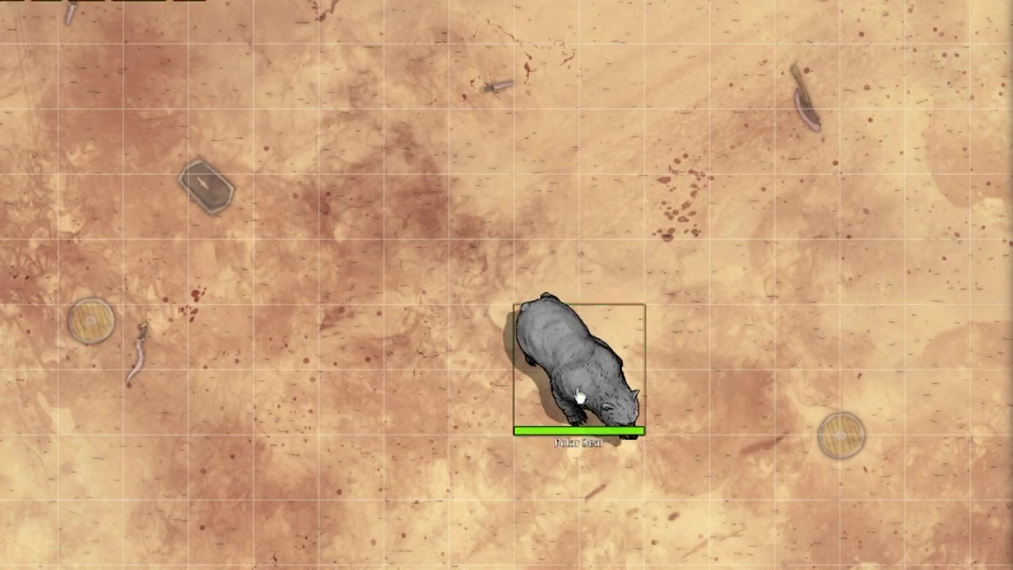
pyautogui.rightClick(580, 396)
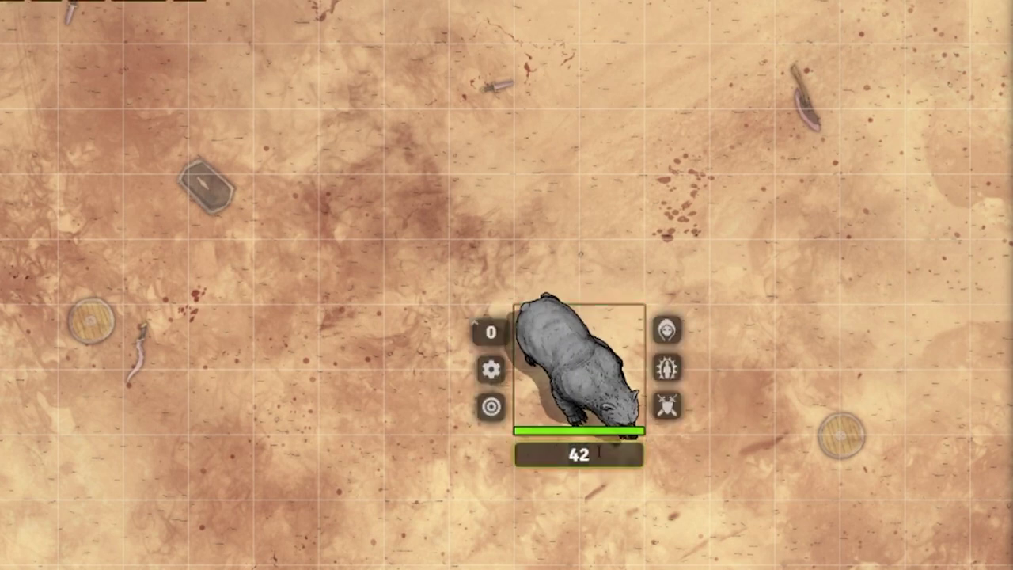
pyautogui.click(599, 454)
pyautogui.write('-32')
pyautogui.press('Return')
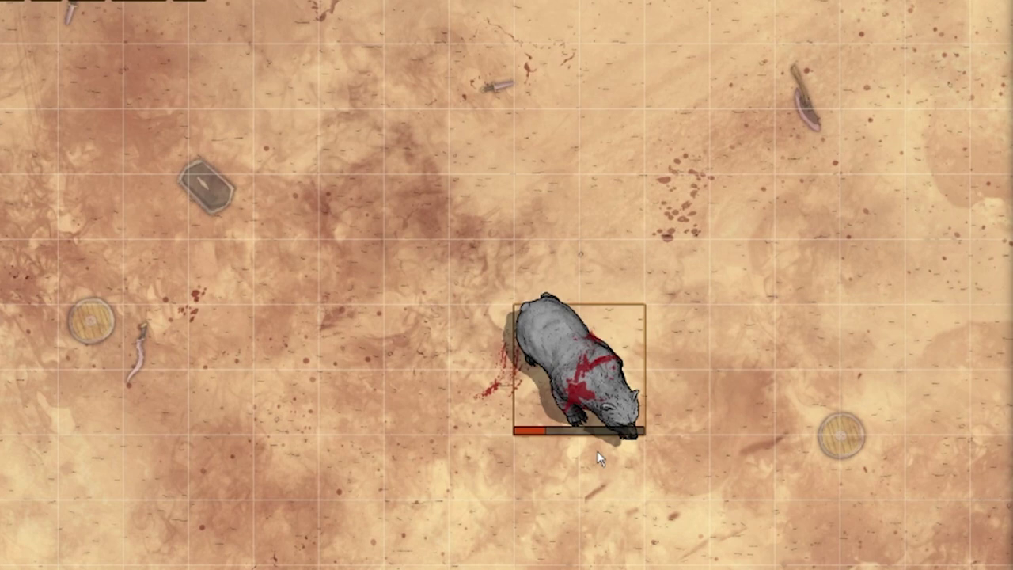
# Move the wounded polar bear around the arena floor with the arrow keys, leaving a blood trail
pyautogui.scroll(2, 599, 458)
pyautogui.press('Left')
pyautogui.press('Left')
pyautogui.press('Left')
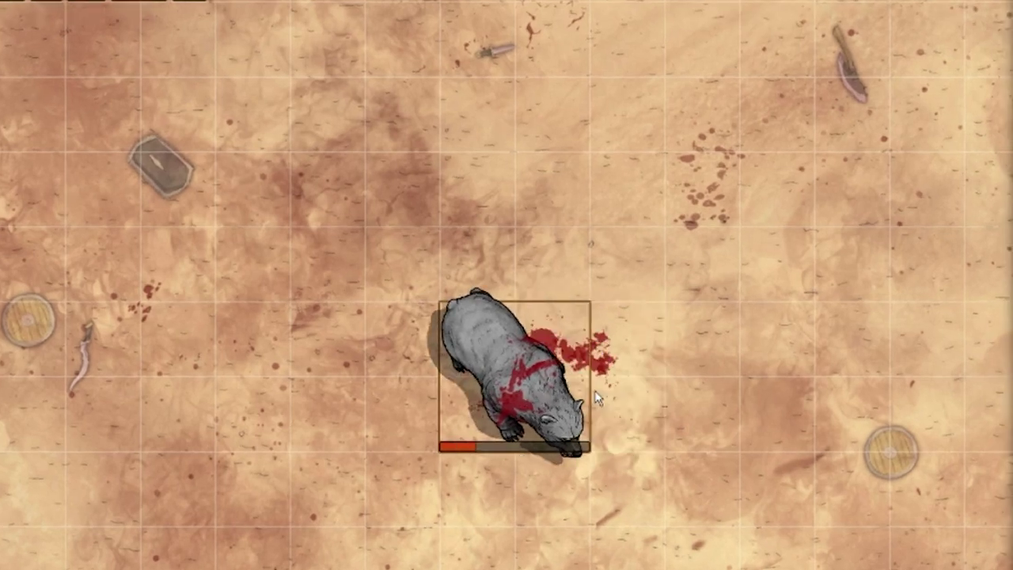
pyautogui.press('Up')
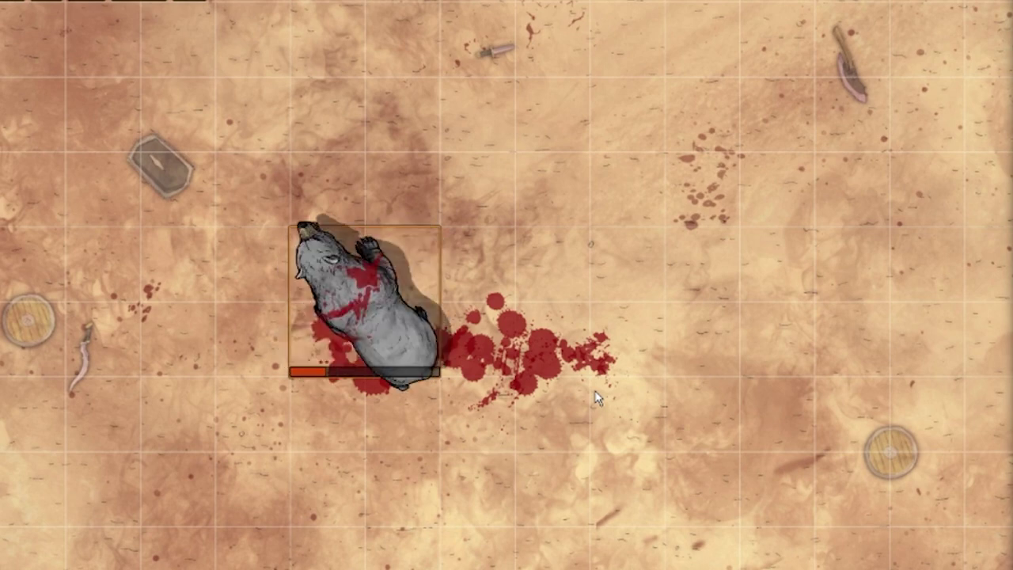
pyautogui.press('Up')
pyautogui.press('Up')
pyautogui.press('Right')
pyautogui.press('Right')
pyautogui.press('Down')
pyautogui.press('Left')
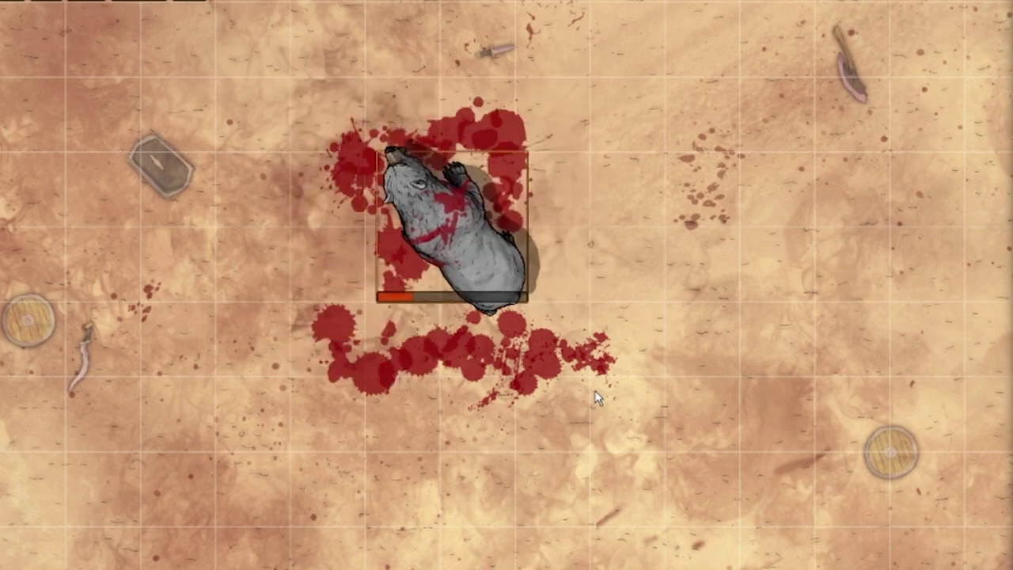
pyautogui.press('Left')
pyautogui.press('Down')
pyautogui.press('Right')
pyautogui.press('Right')
pyautogui.press('Right')
pyautogui.press('Up')
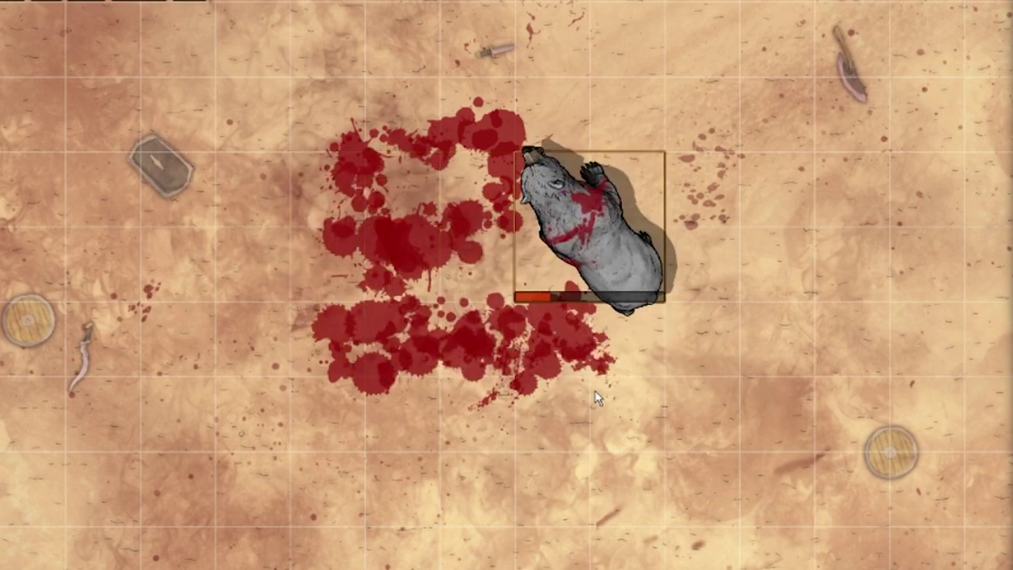
pyautogui.press('Left')
pyautogui.press('Left')
pyautogui.press('Down')
pyautogui.press('Down')
pyautogui.press('Down')
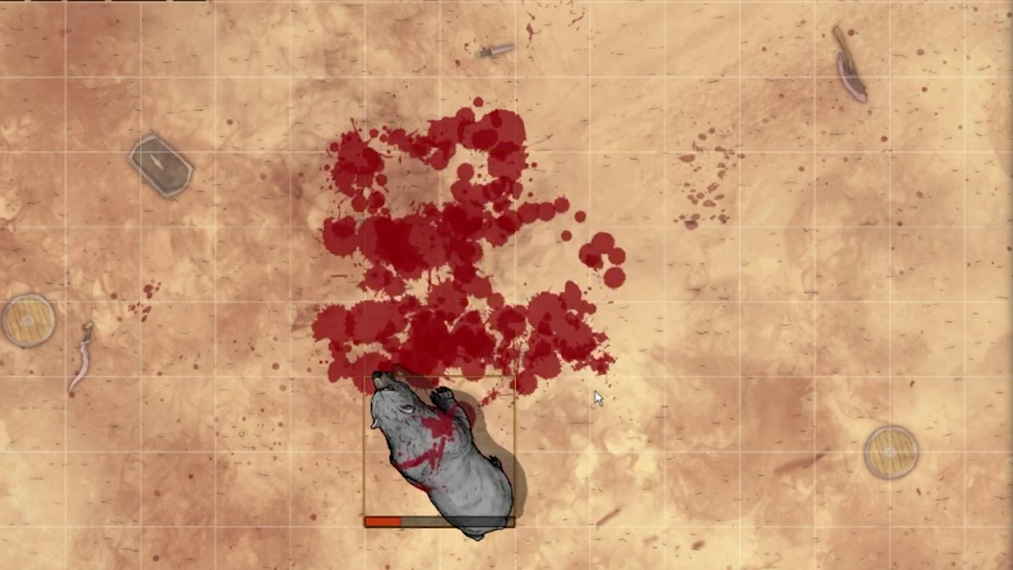
pyautogui.press('Left')
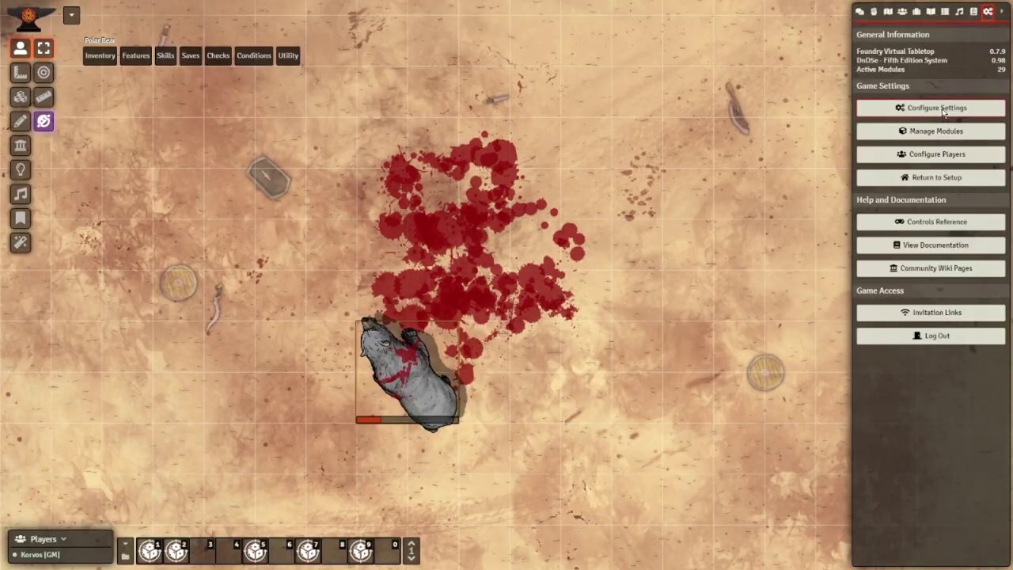
# In Module Settings, set the Blood 'n Guts Violence Level to Kobold and open Advanced Configuration
pyautogui.click(937, 108)
pyautogui.click(605, 62)
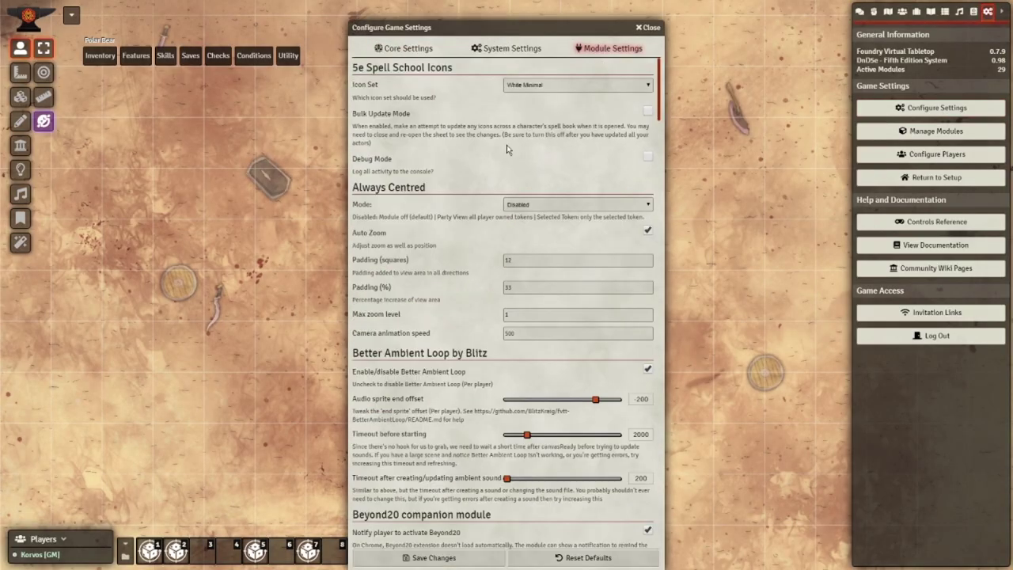
pyautogui.scroll(-5, 451, 183)
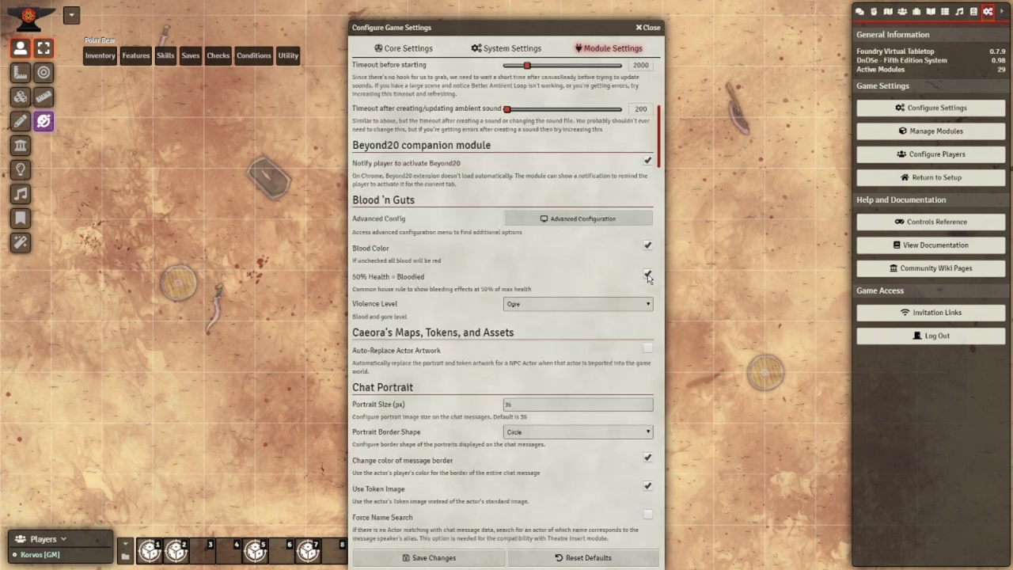
pyautogui.click(535, 305)
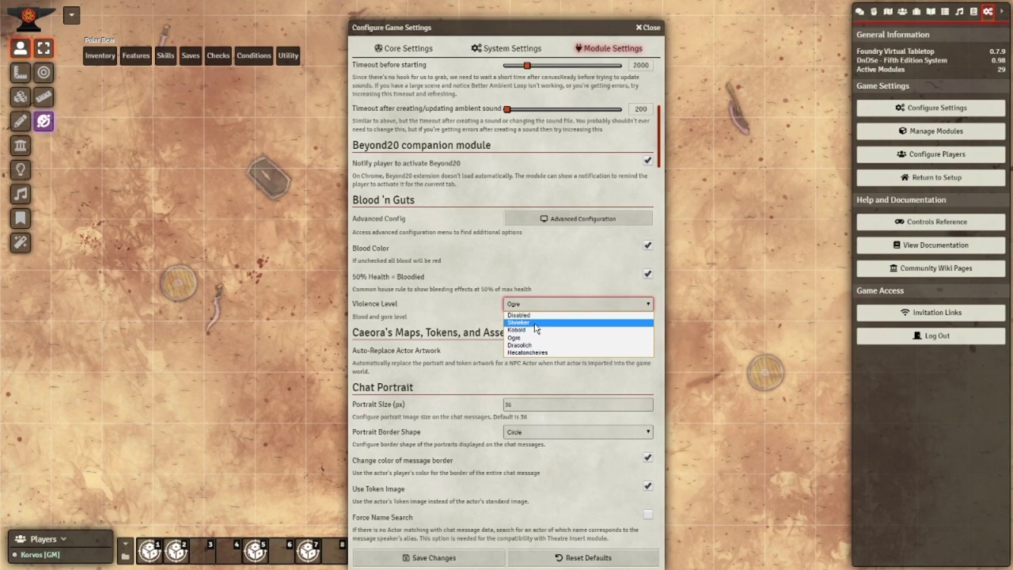
pyautogui.click(537, 330)
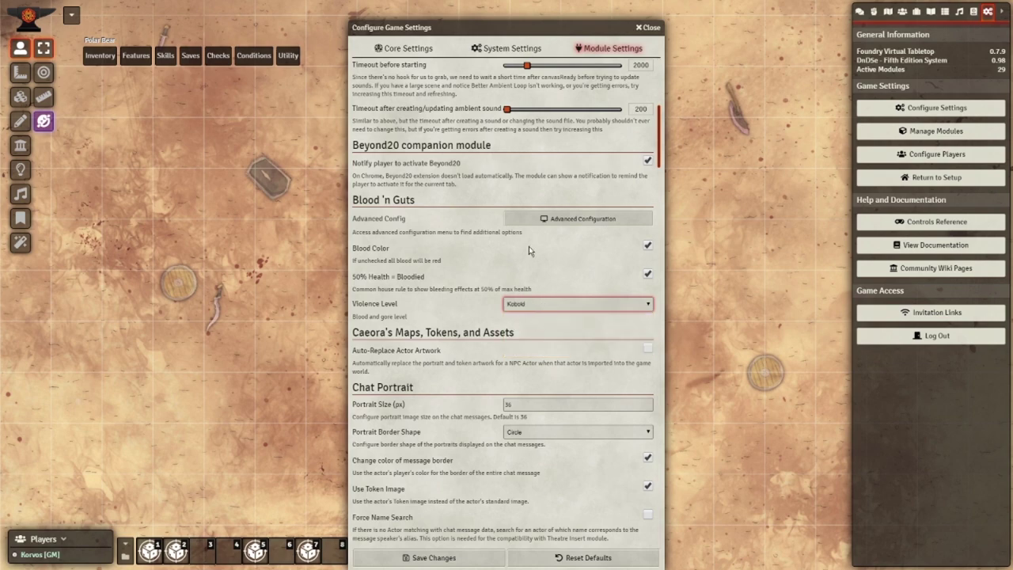
pyautogui.click(546, 219)
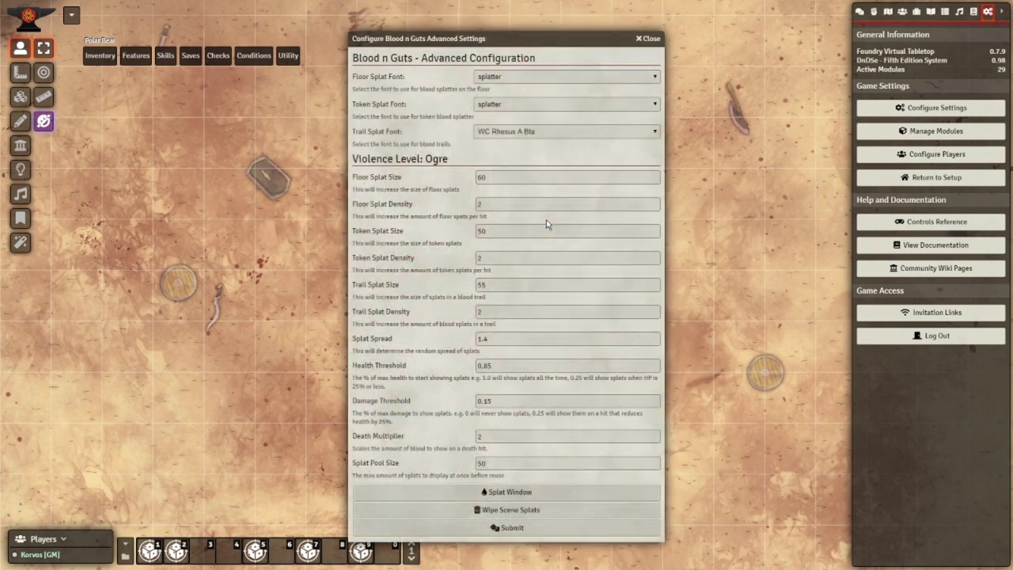
# Leave the Token and Floor Splat Fonts unchanged, then open the Polar Bear token's sheet
pyautogui.click(492, 110)
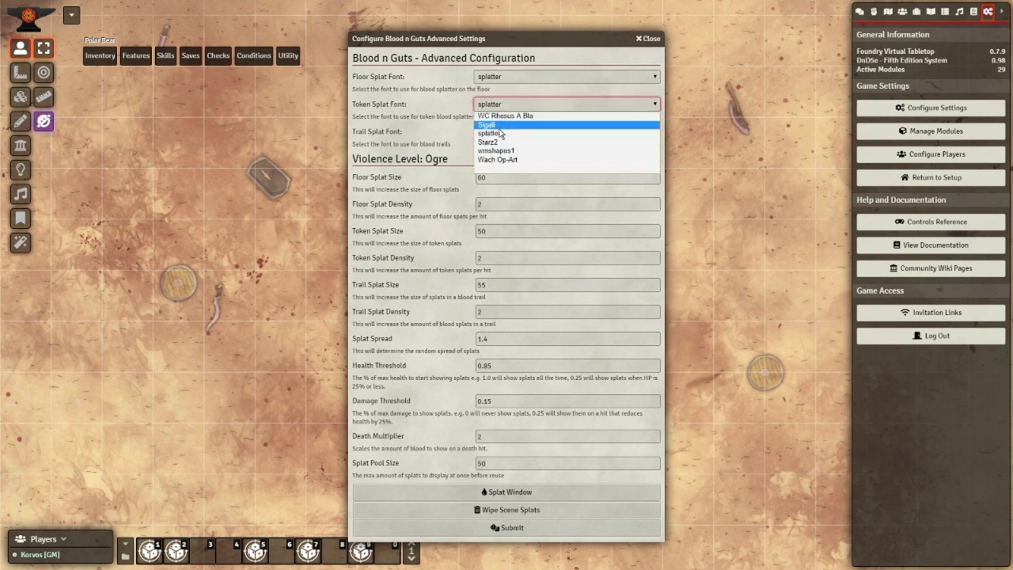
pyautogui.click(475, 80)
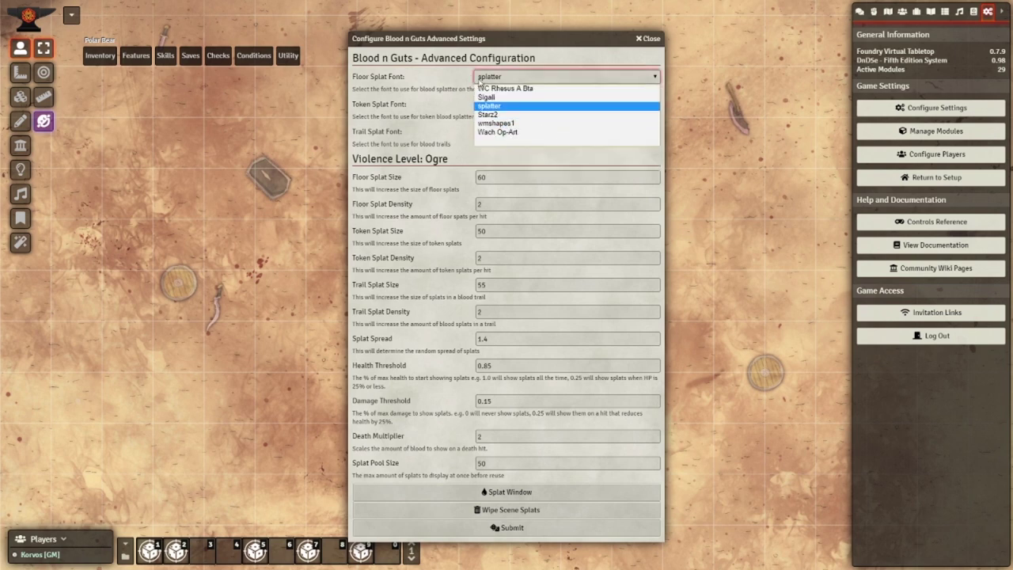
pyautogui.click(438, 89)
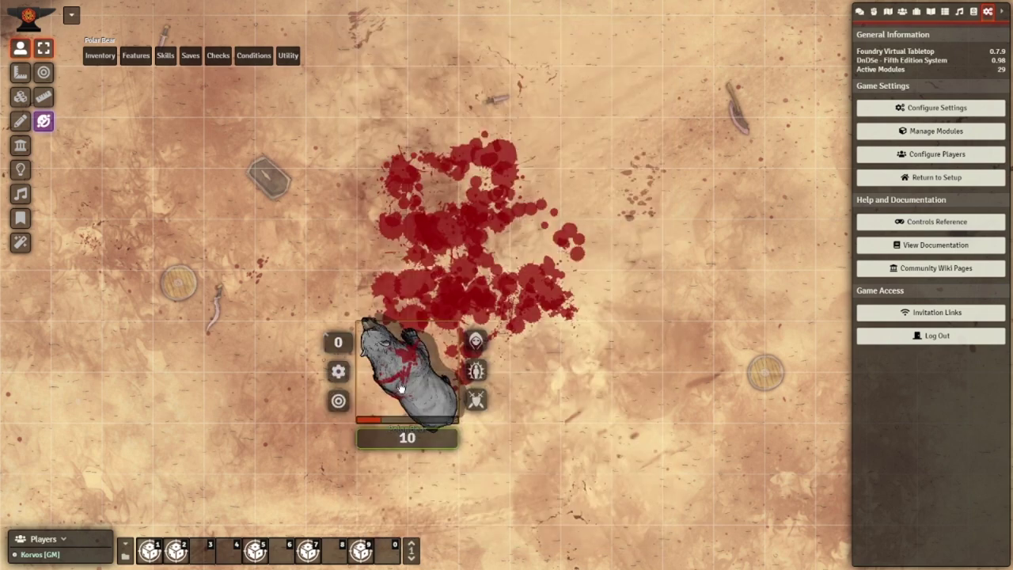
pyautogui.doubleClick(407, 361)
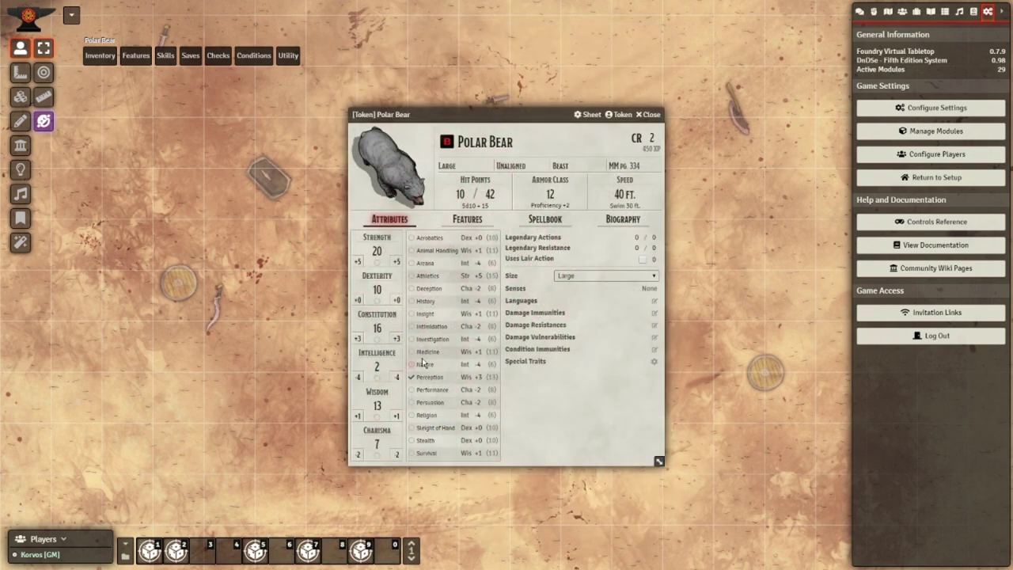
# Show the Polar Bear's token Image settings and its per-token Violence Level choices
pyautogui.click(622, 114)
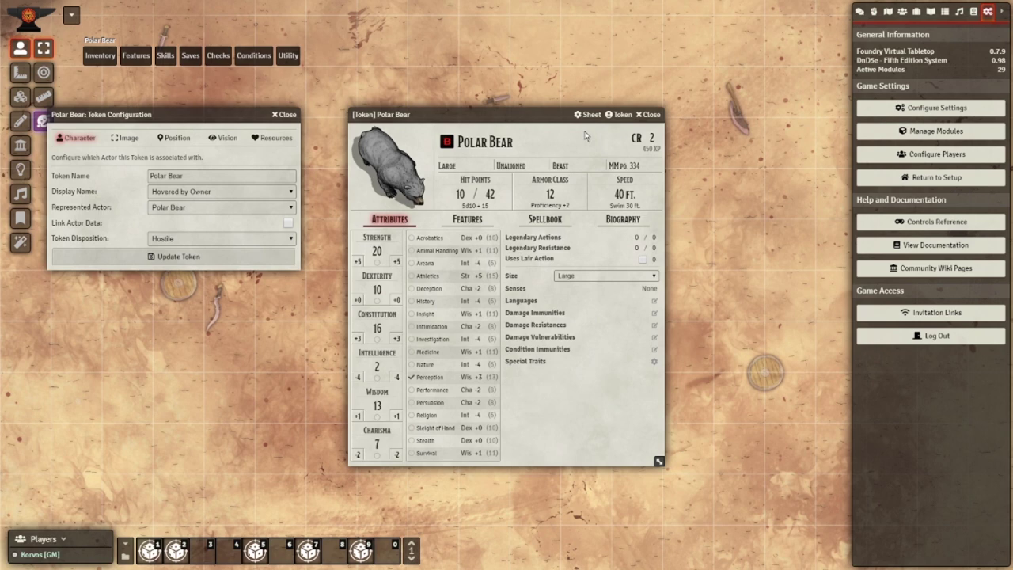
pyautogui.click(136, 137)
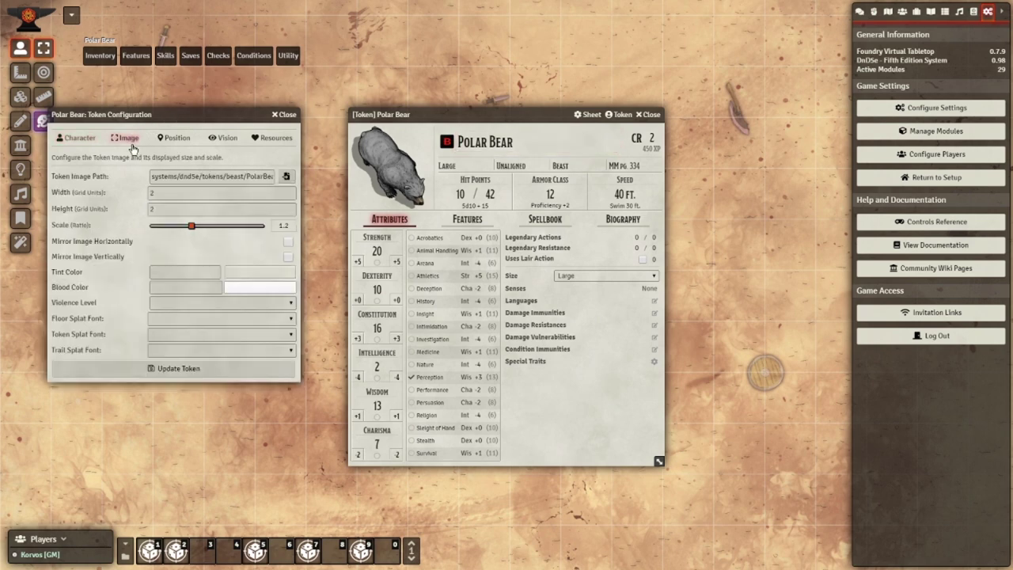
pyautogui.click(191, 305)
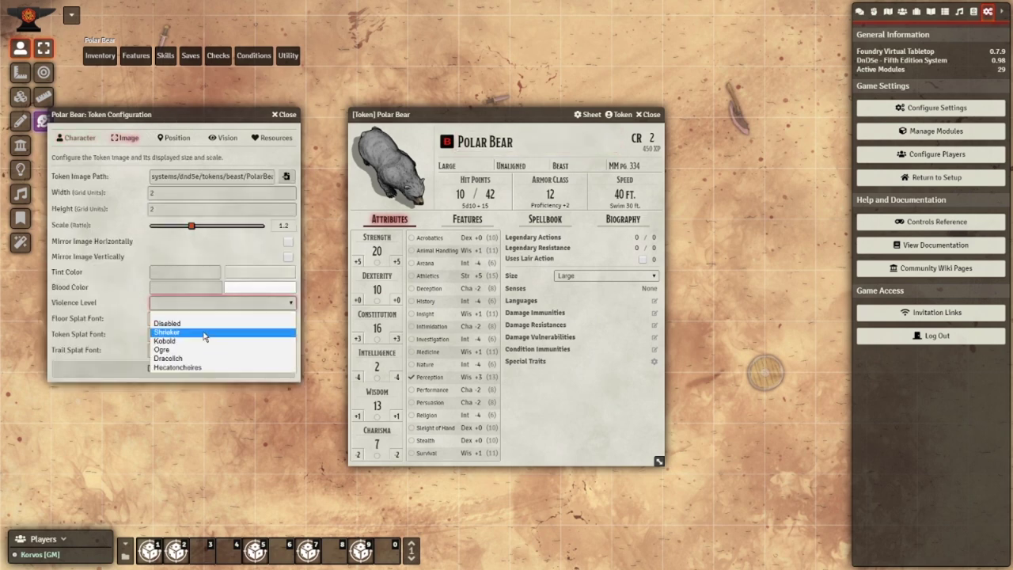